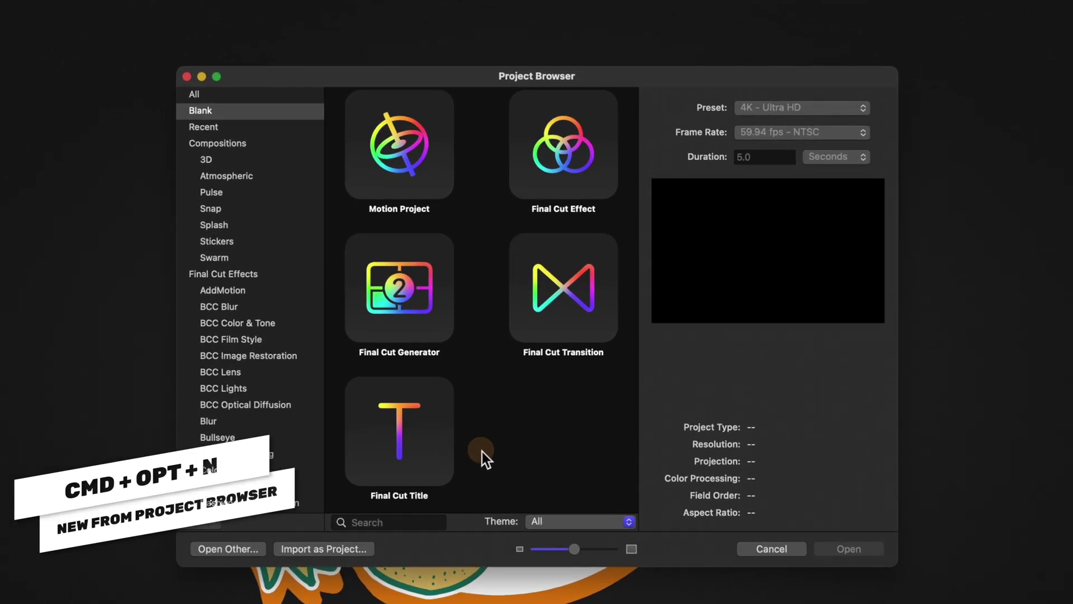
Step: Choose the blank Final Cut Title template at 4K Ultra HD, 59.94 fps, 5 seconds
{"action": "left_click", "coordinate": [442, 426]}
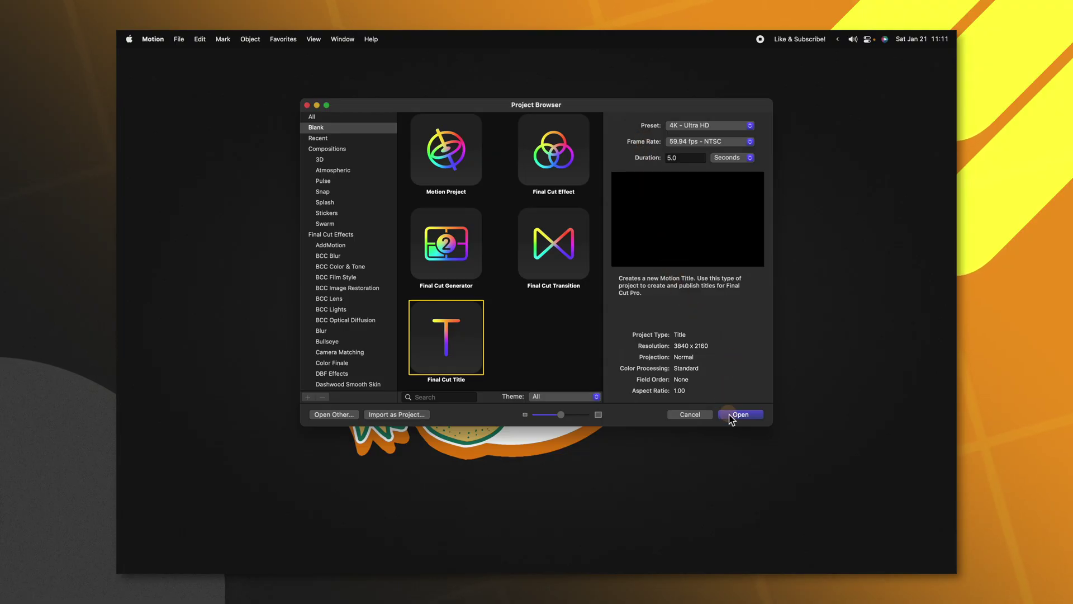
Step: Open the new title project and delete the Type Text Here and Title Background placeholders
{"action": "left_click", "coordinate": [731, 414]}
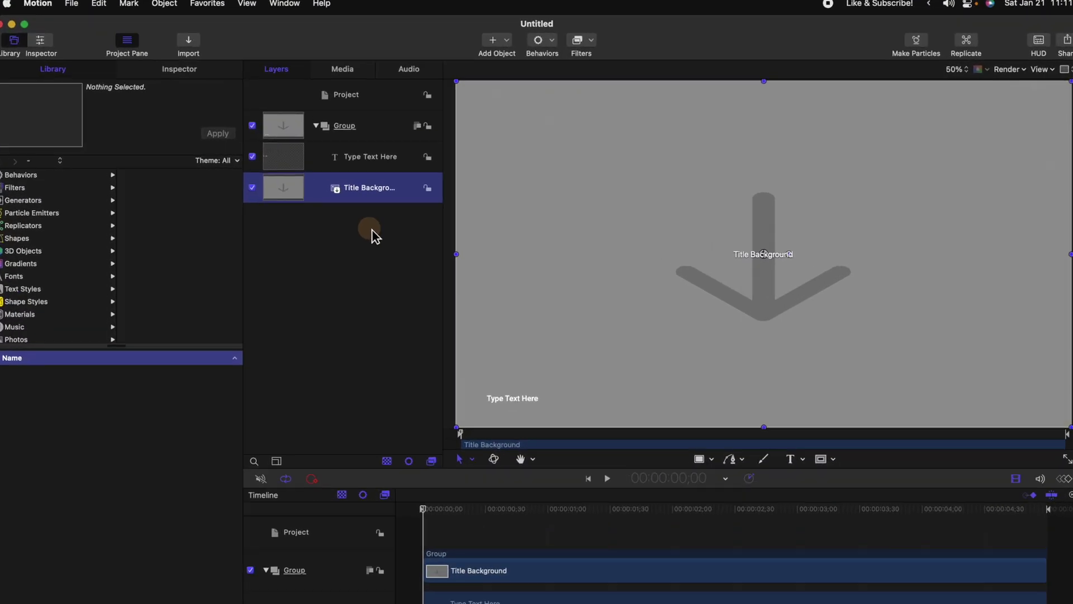
{"action": "left_click", "coordinate": [346, 149], "text": "shift"}
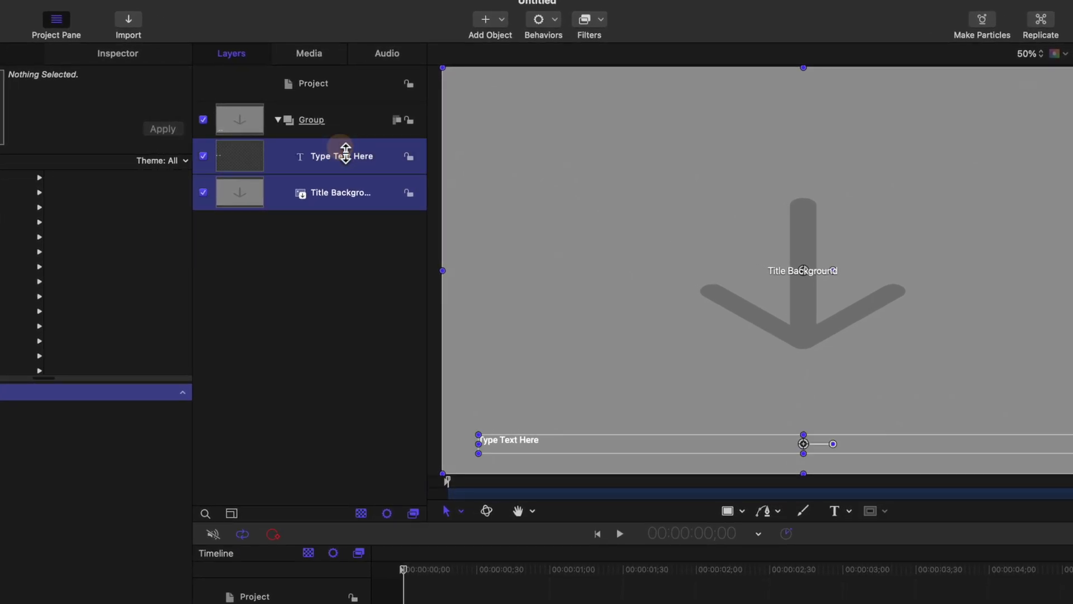
{"action": "key", "text": "Delete"}
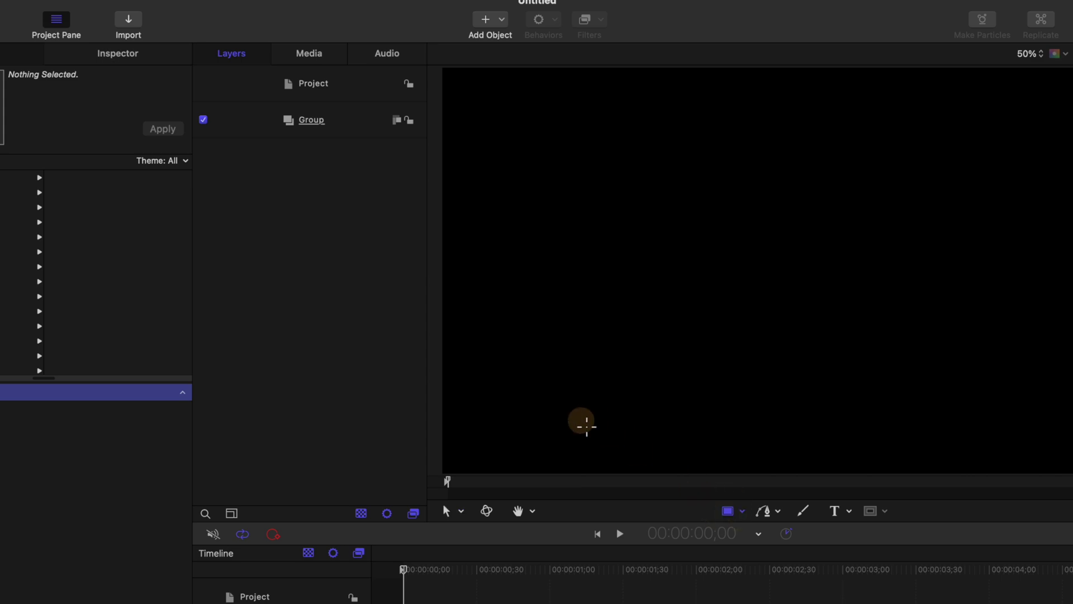
Step: Draw a rectangle with no outline and size it to 1000 wide by 150 high
{"action": "left_click_drag", "start_coordinate": [554, 400], "coordinate": [672, 427]}
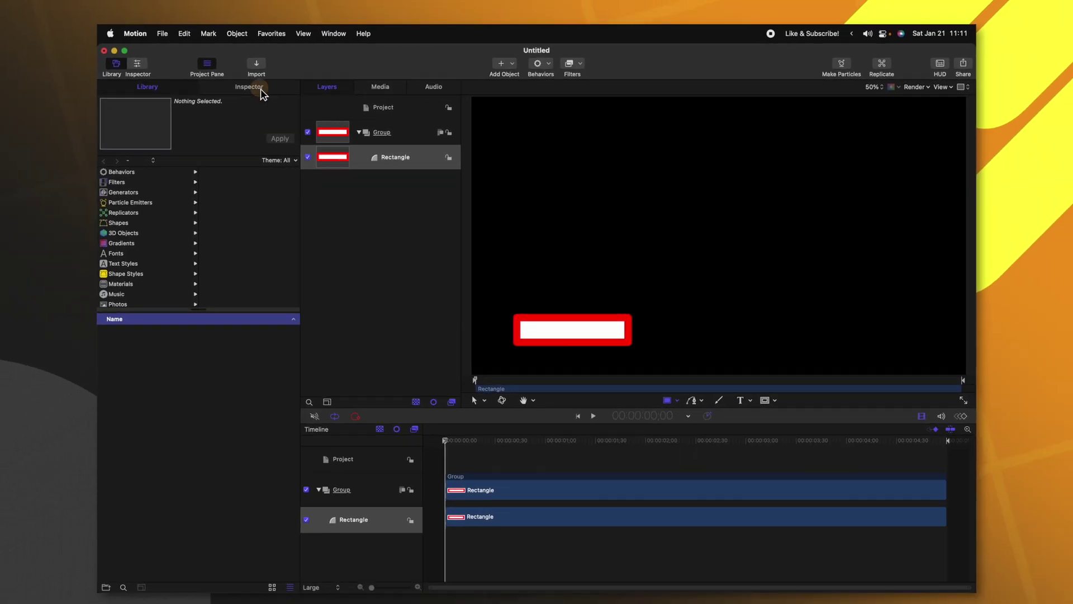
{"action": "left_click", "coordinate": [261, 91]}
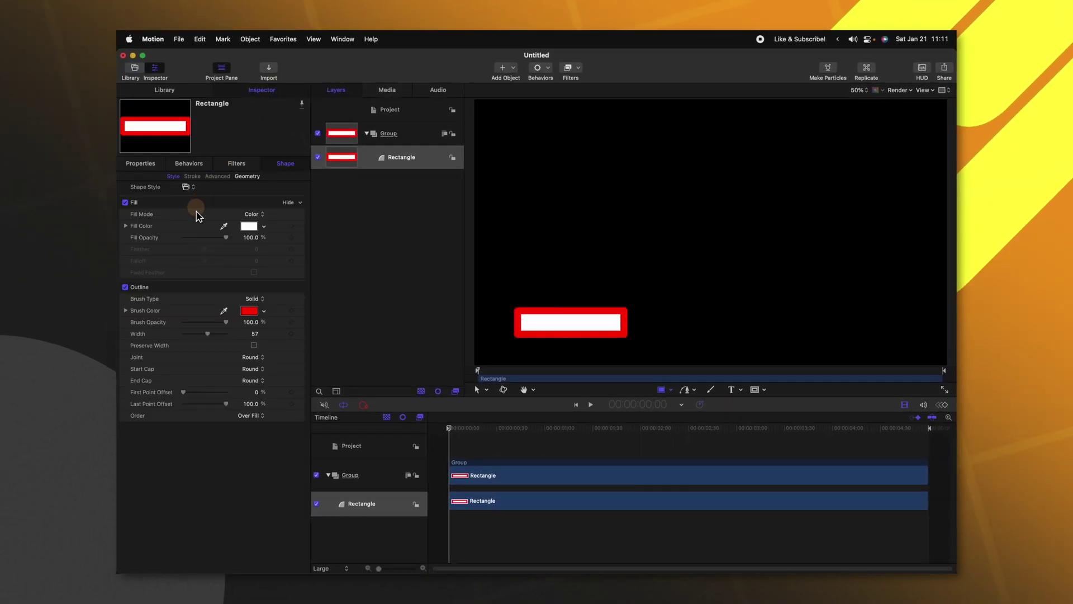
{"action": "left_click", "coordinate": [125, 288]}
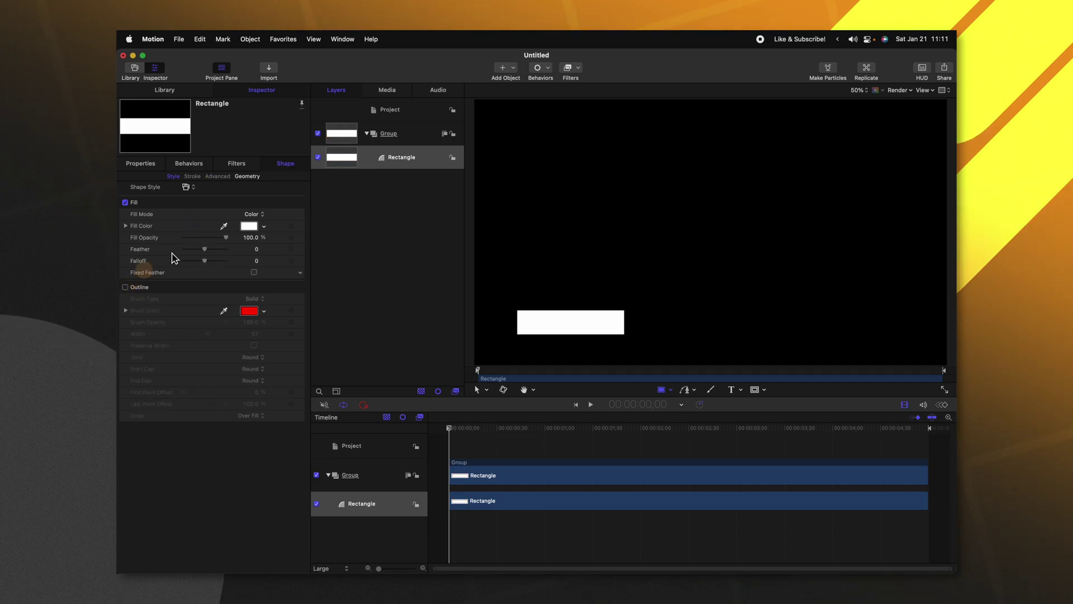
{"action": "left_click", "coordinate": [248, 177]}
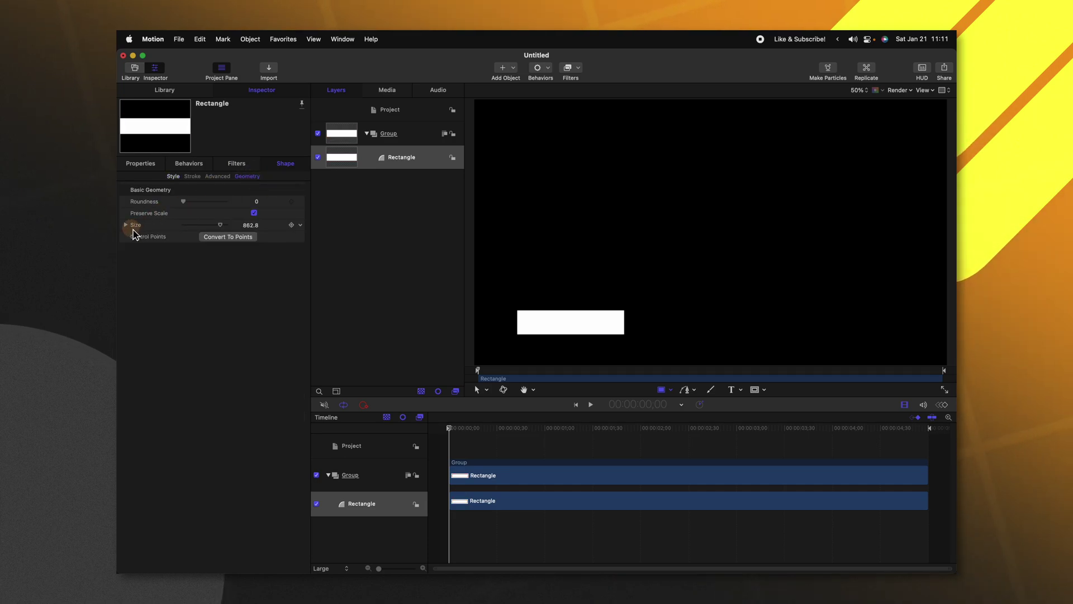
{"action": "left_click", "coordinate": [125, 225]}
{"action": "left_click", "coordinate": [250, 237]}
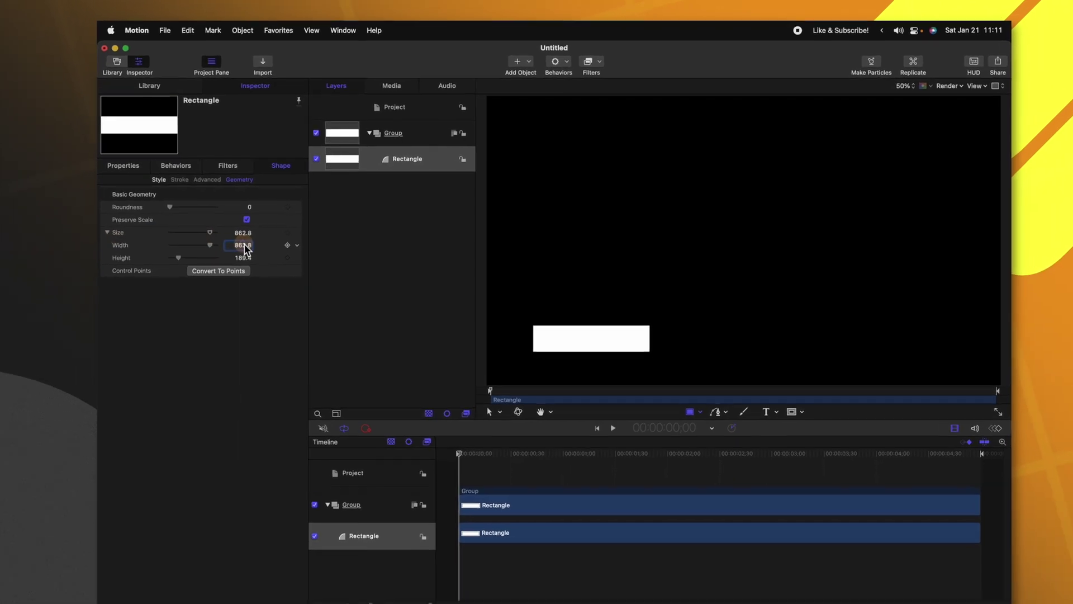
{"action": "type", "text": "1000"}
{"action": "key", "text": "Return"}
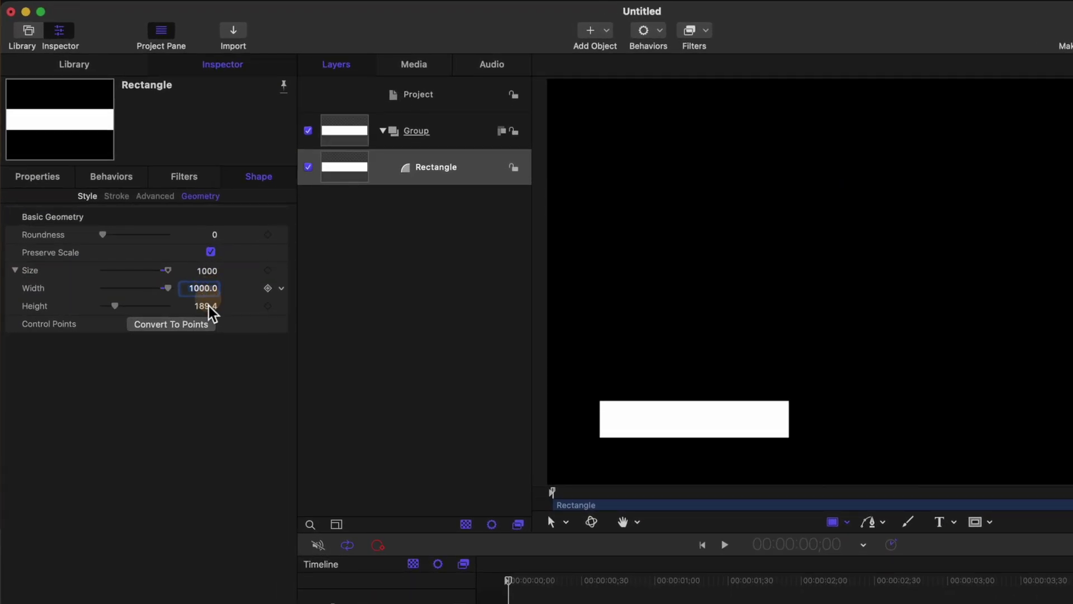
{"action": "left_click", "coordinate": [206, 307]}
{"action": "type", "text": "150.0"}
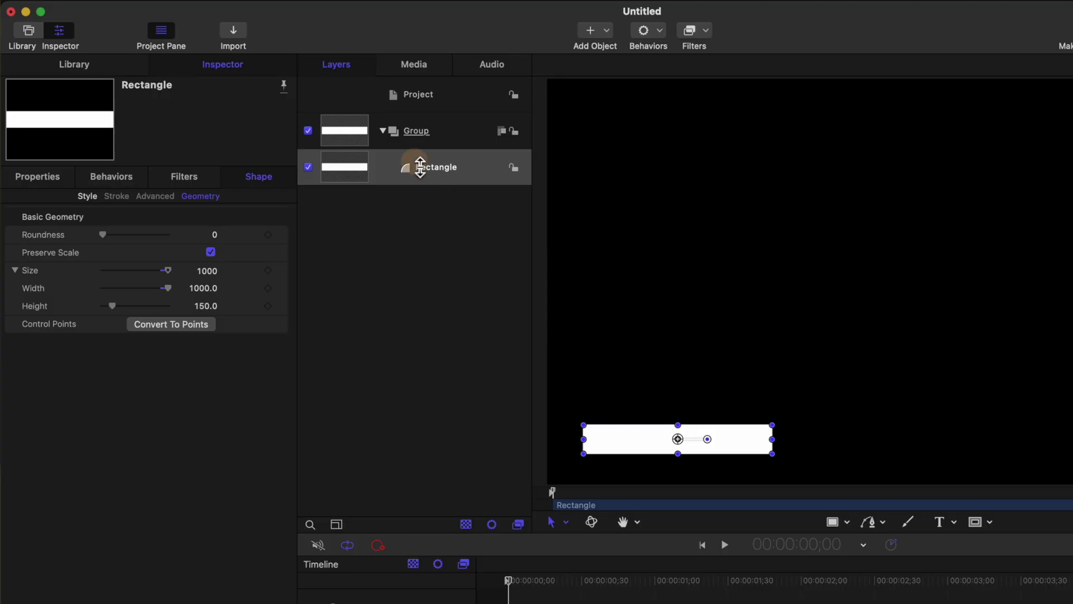
Step: Rename the rectangle layer BASE and its group BASE GROUP
{"action": "double_click", "coordinate": [430, 168]}
{"action": "type", "text": "BAS"}
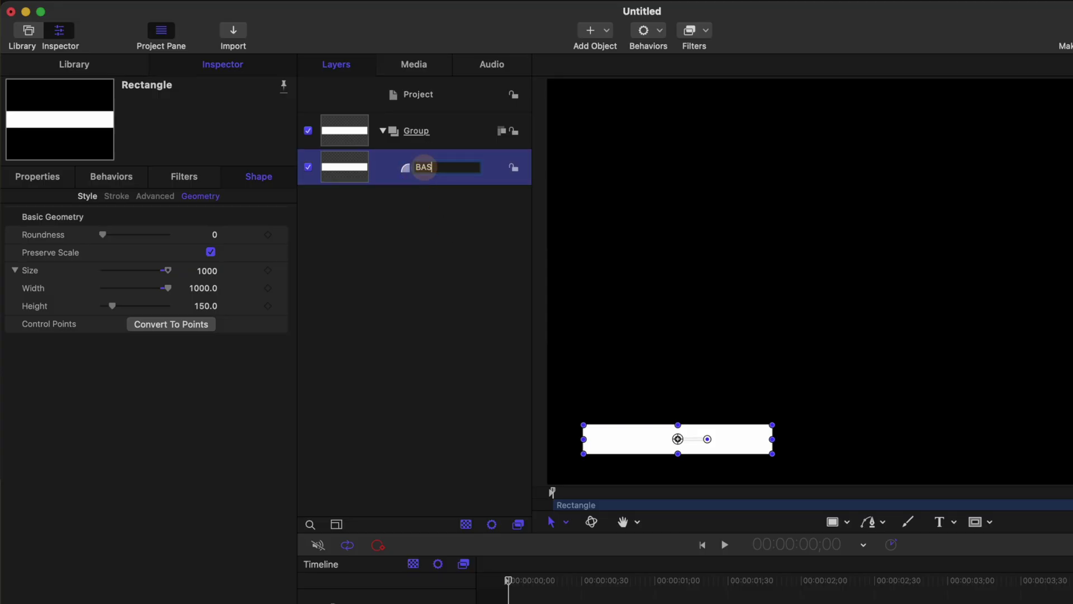
{"action": "type", "text": "E"}
{"action": "key", "text": "Return"}
{"action": "left_click", "coordinate": [428, 132]}
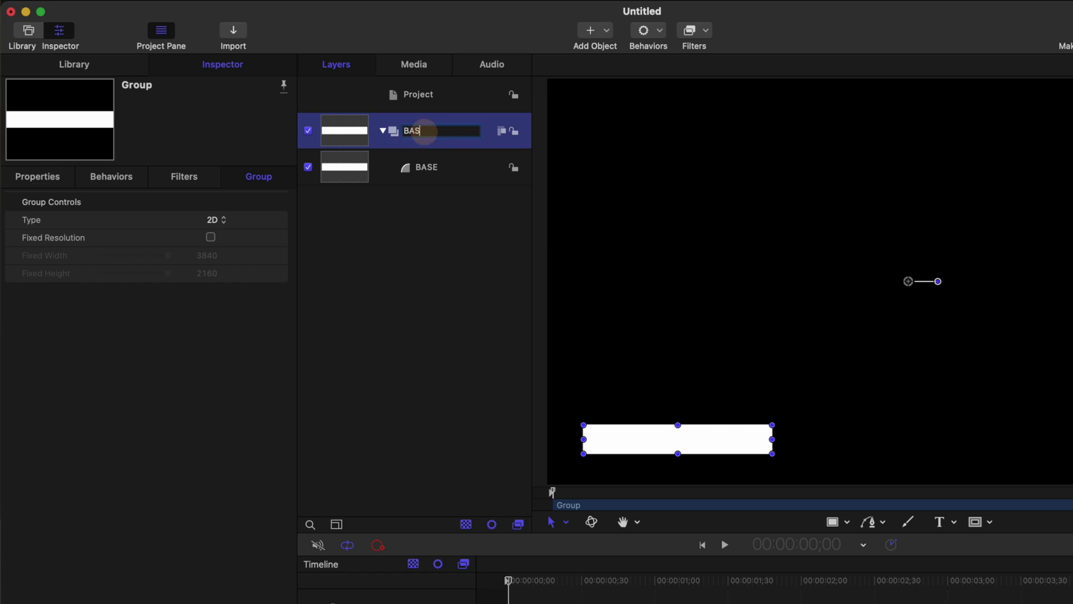
{"action": "left_click", "coordinate": [364, 173]}
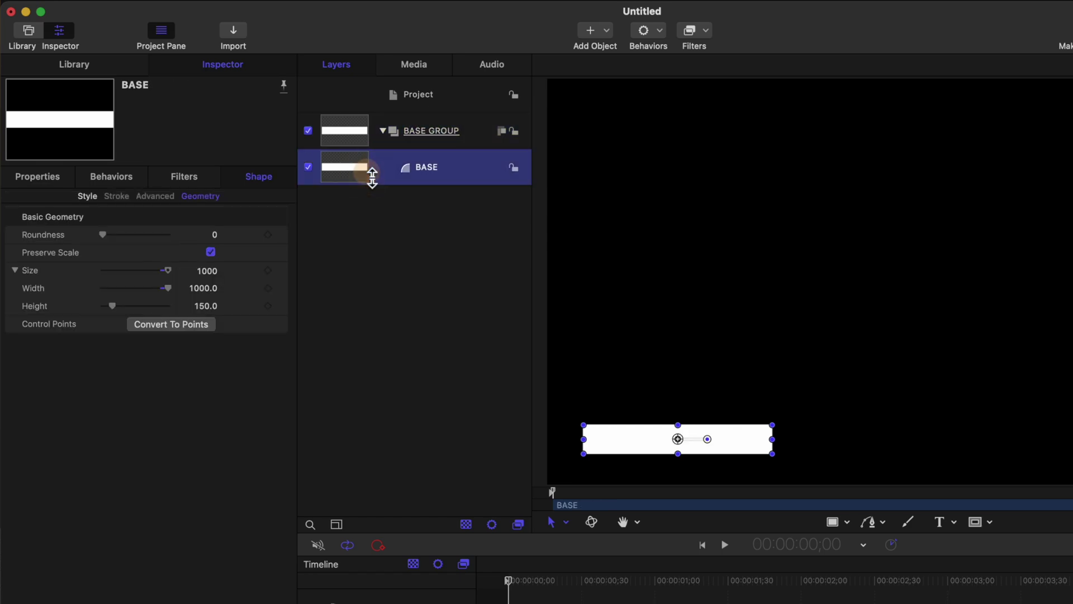
Step: Add an Overshoot behavior to BASE's Position.X, starting at -1232.4 px off to the left
{"action": "left_click", "coordinate": [50, 175]}
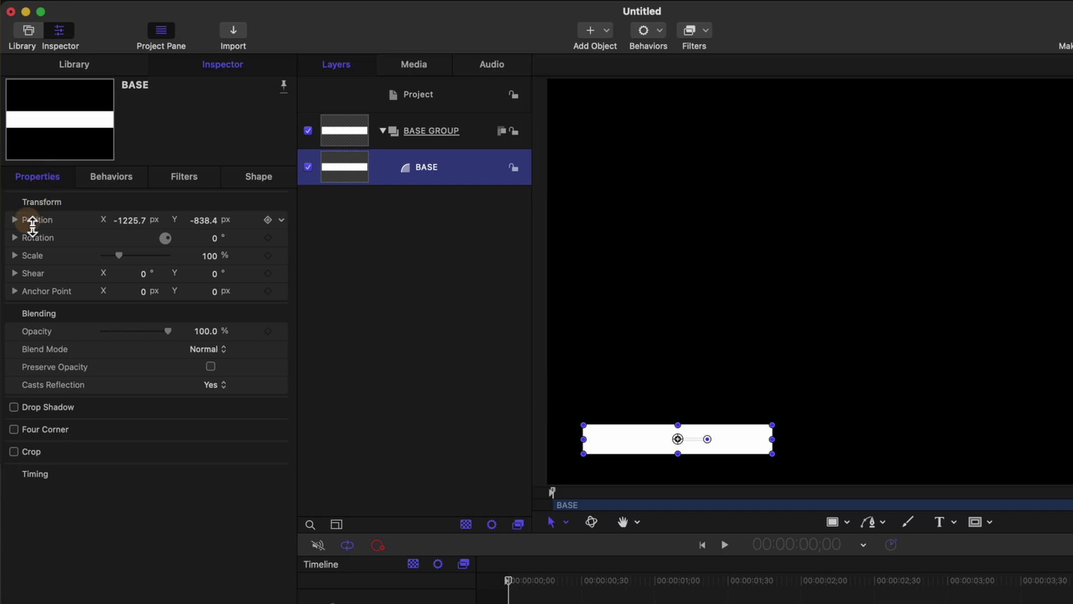
{"action": "left_click", "coordinate": [15, 219]}
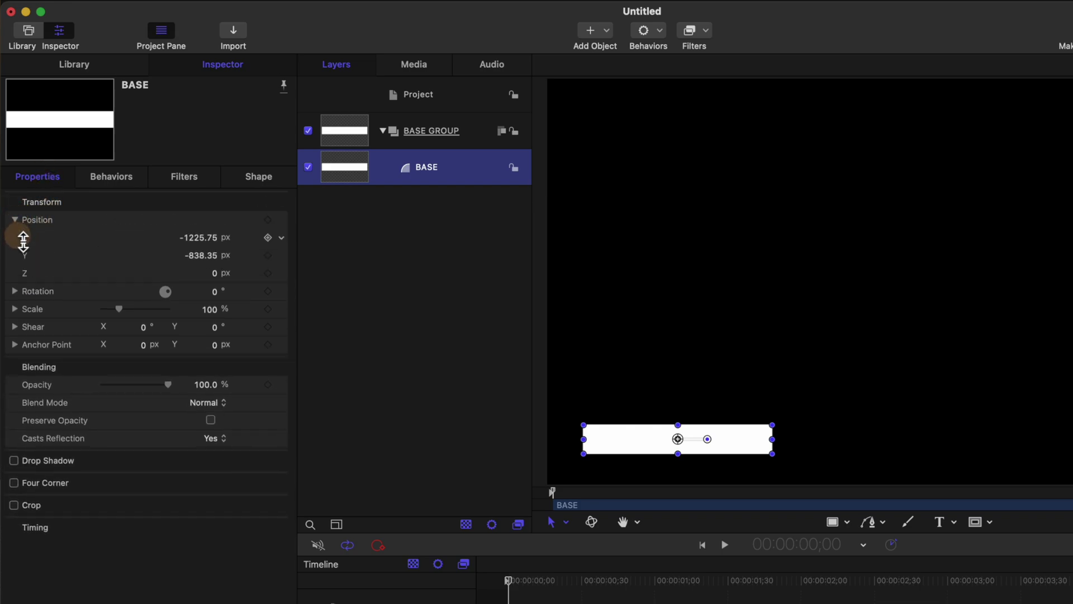
{"action": "left_click", "coordinate": [284, 240]}
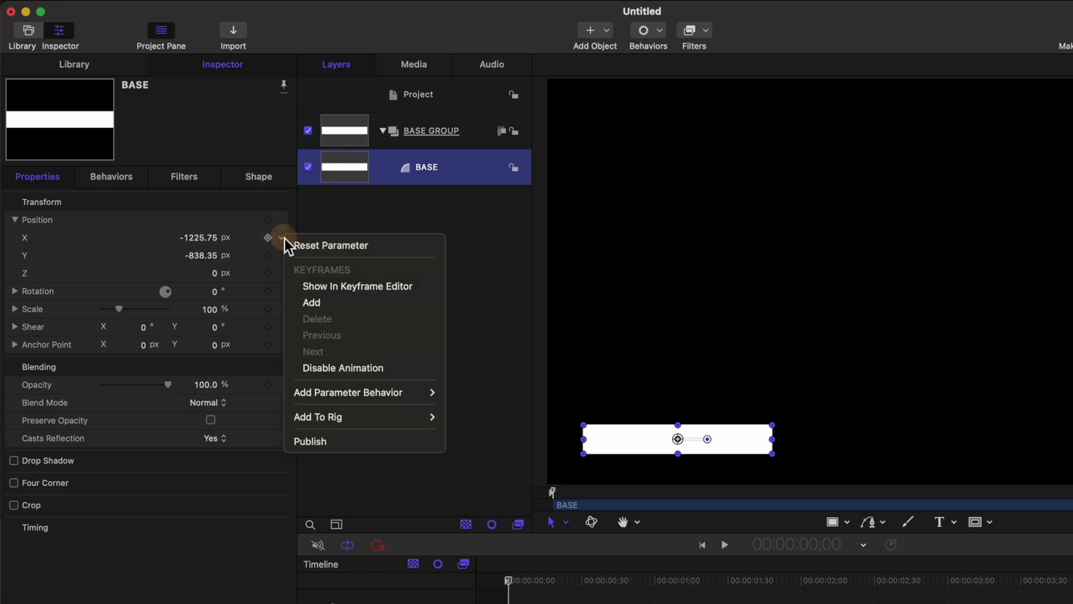
{"action": "mouse_move", "coordinate": [364, 394]}
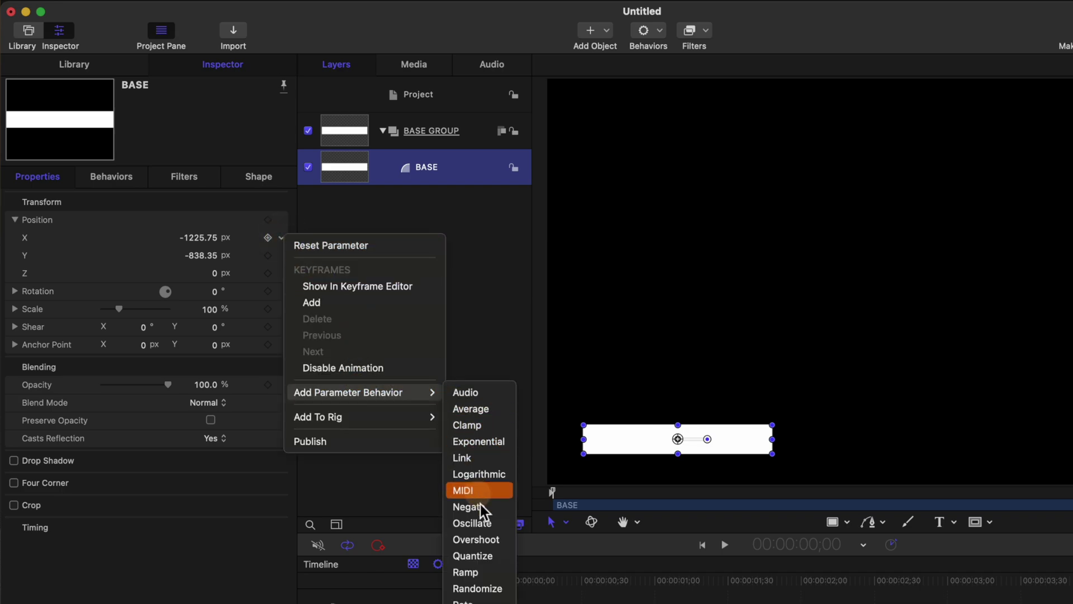
{"action": "left_click", "coordinate": [477, 540]}
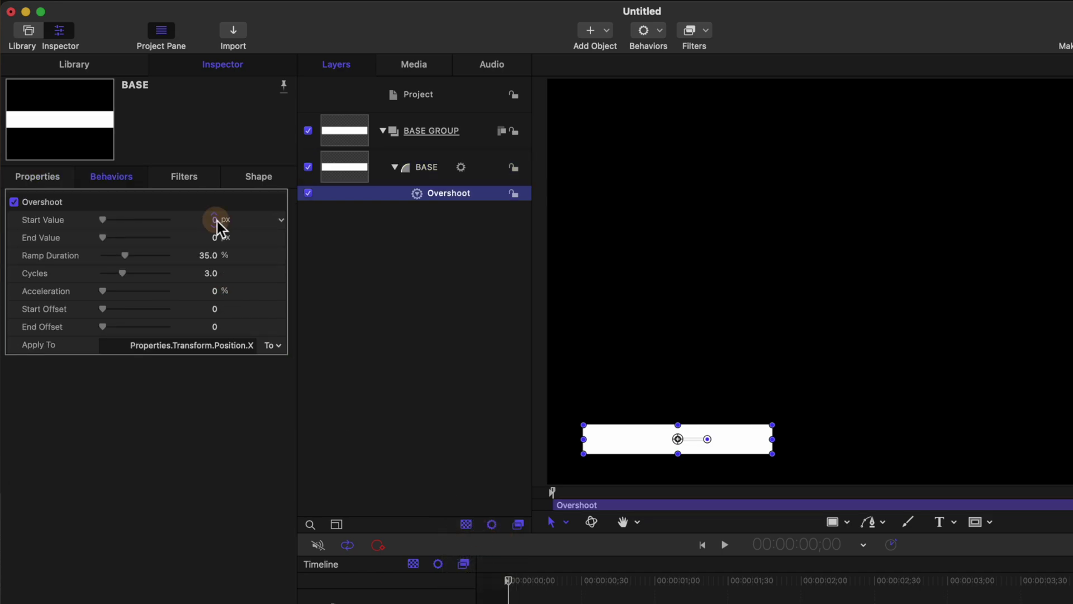
{"action": "left_click_drag", "start_coordinate": [214, 219], "coordinate": [214, 219]}
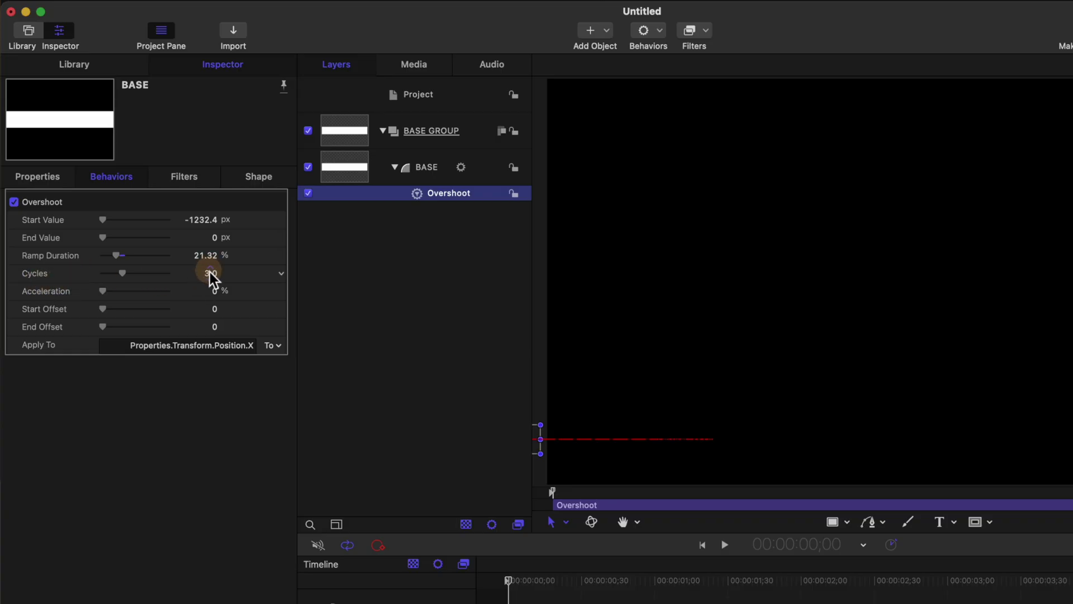
{"action": "left_click", "coordinate": [210, 273]}
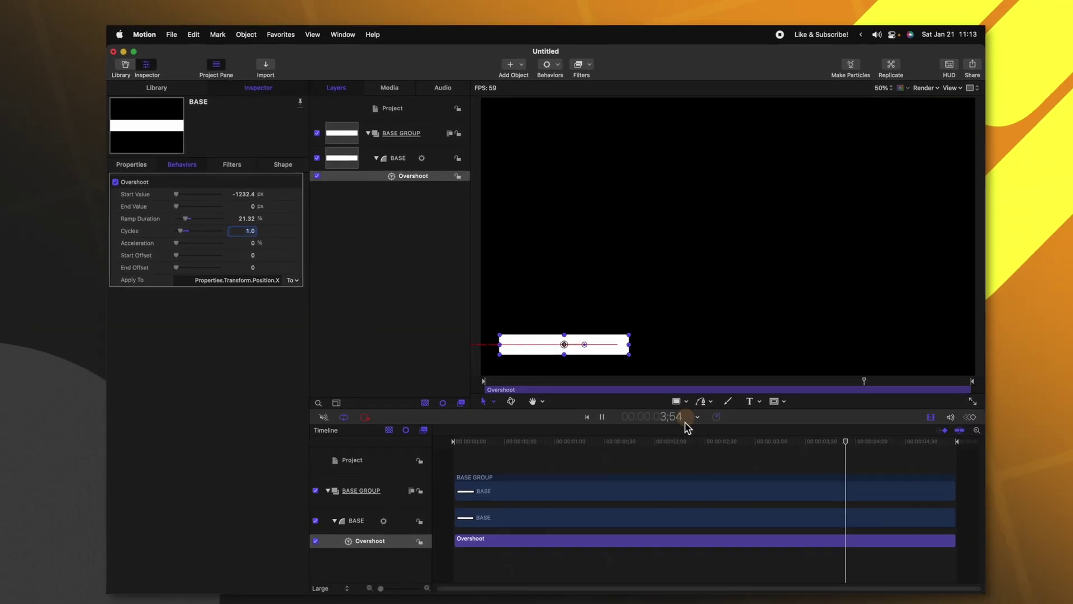
Step: Trim the Overshoot behavior to end at one second and play back the slide-in
{"action": "left_click", "coordinate": [685, 419]}
{"action": "left_click", "coordinate": [511, 545]}
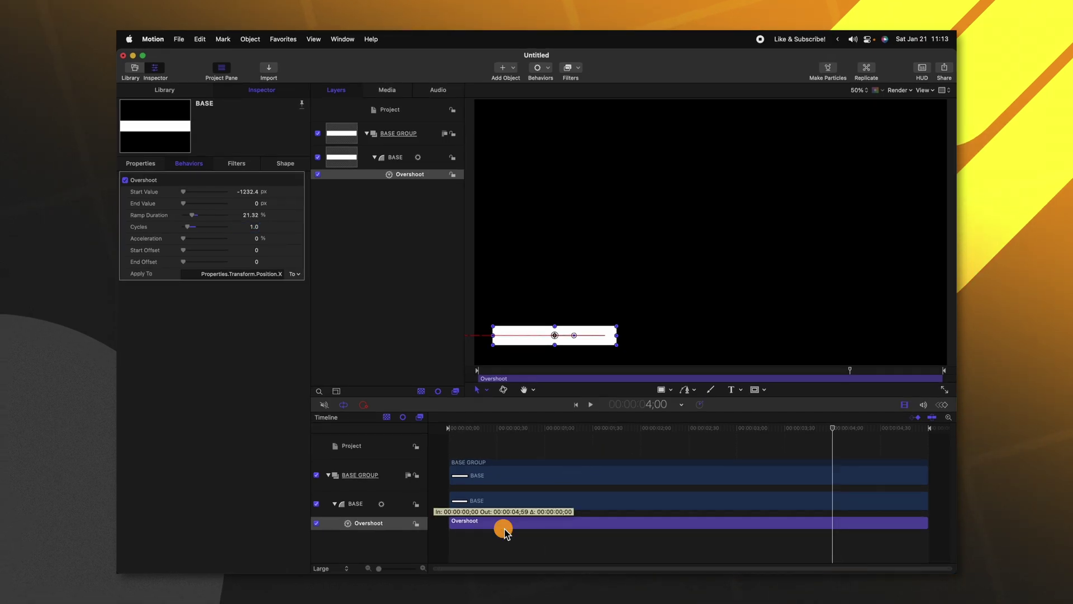
{"action": "left_click", "coordinate": [543, 432]}
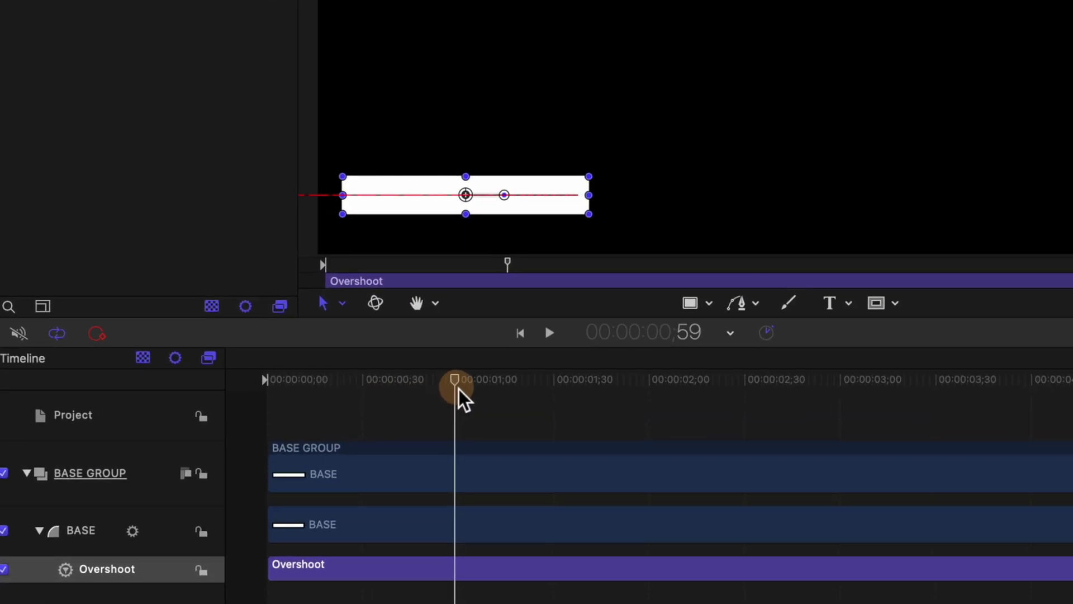
{"action": "left_click", "coordinate": [458, 389]}
{"action": "key", "text": "o"}
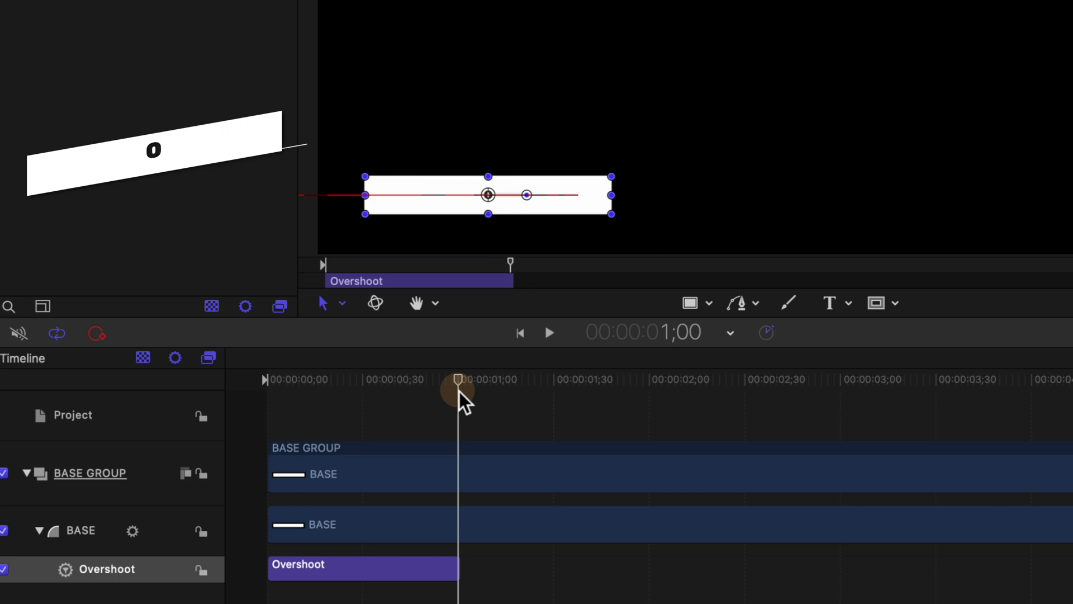
{"action": "left_click", "coordinate": [442, 380]}
{"action": "key", "text": "Home"}
{"action": "key", "text": "space"}
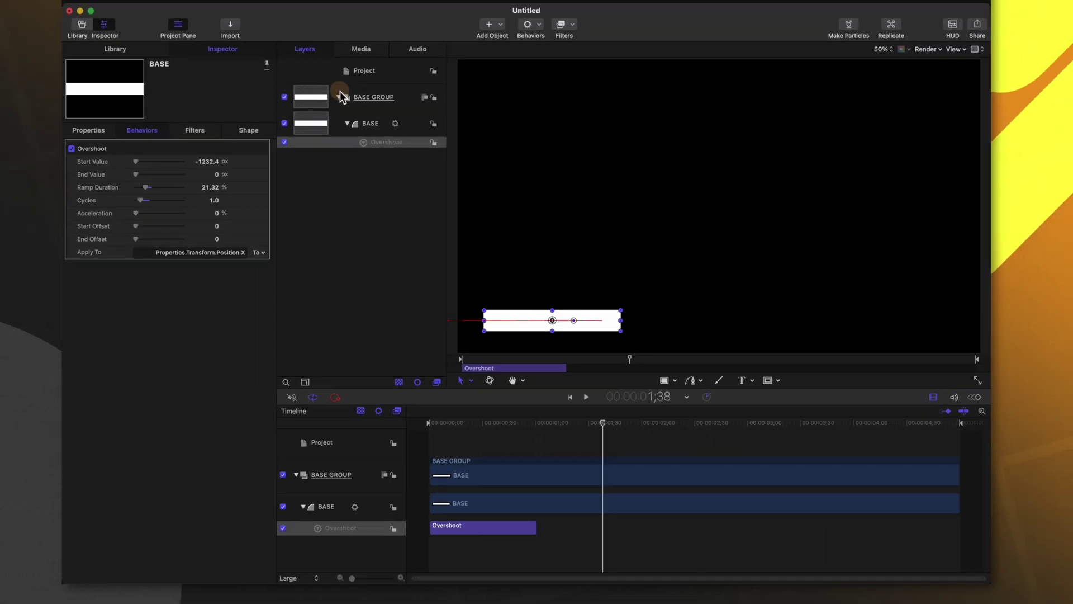
{"action": "left_click_drag", "start_coordinate": [224, 17], "coordinate": [273, 0]}
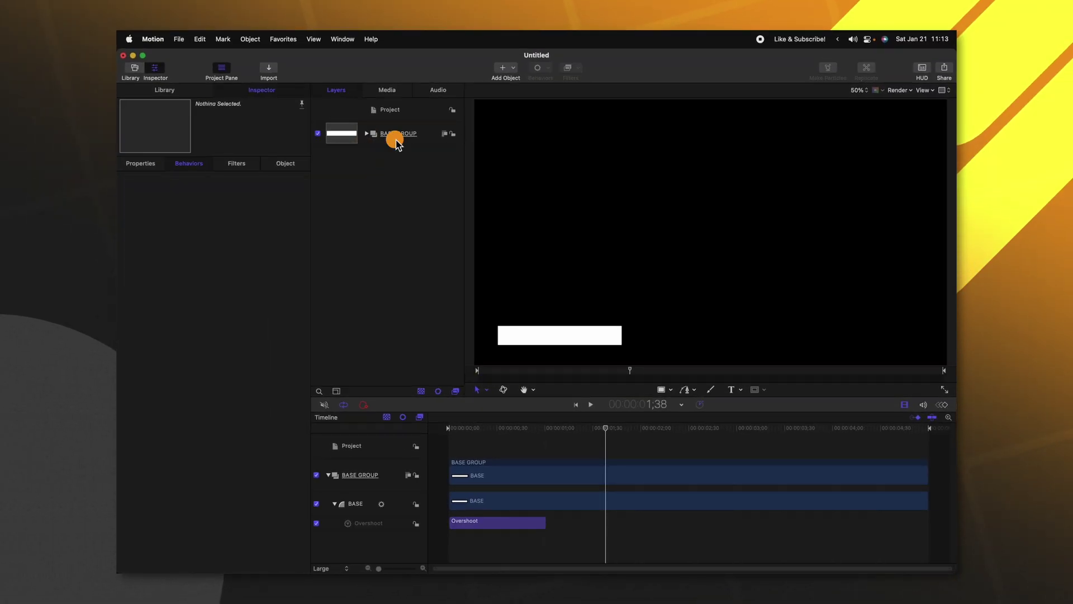
Step: Clone BASE GROUP with K and scrub the timeline to check the cloned bar's slide-in
{"action": "left_click", "coordinate": [397, 139]}
{"action": "key", "text": "k"}
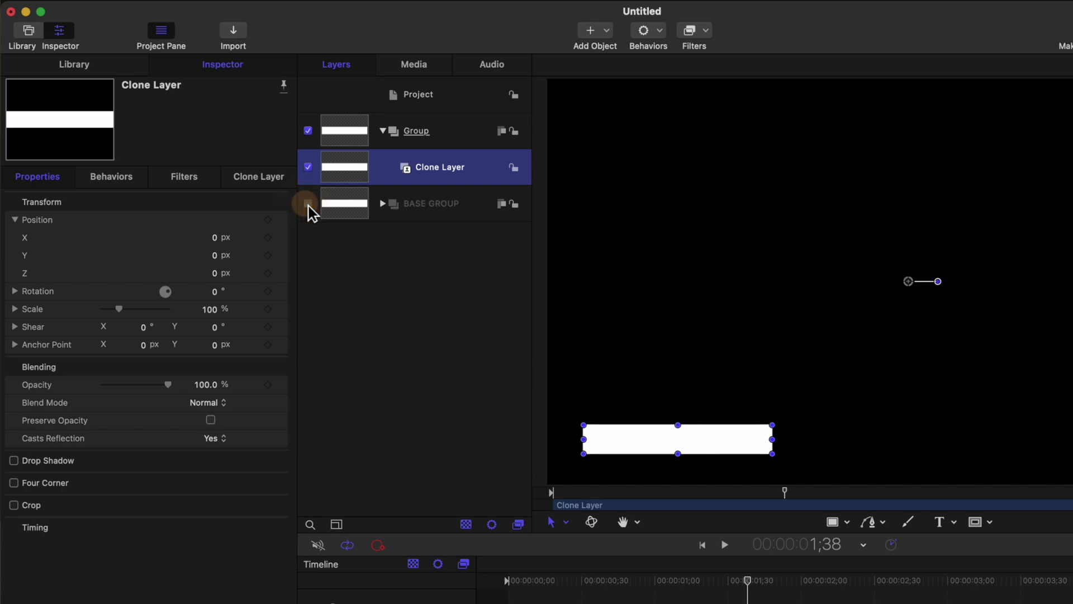
{"action": "mouse_move", "coordinate": [581, 584]}
{"action": "left_mouse_down"}
{"action": "mouse_move", "coordinate": [551, 587]}
{"action": "mouse_move", "coordinate": [646, 587]}
{"action": "mouse_move", "coordinate": [511, 596]}
{"action": "mouse_move", "coordinate": [567, 596]}
{"action": "left_mouse_up"}
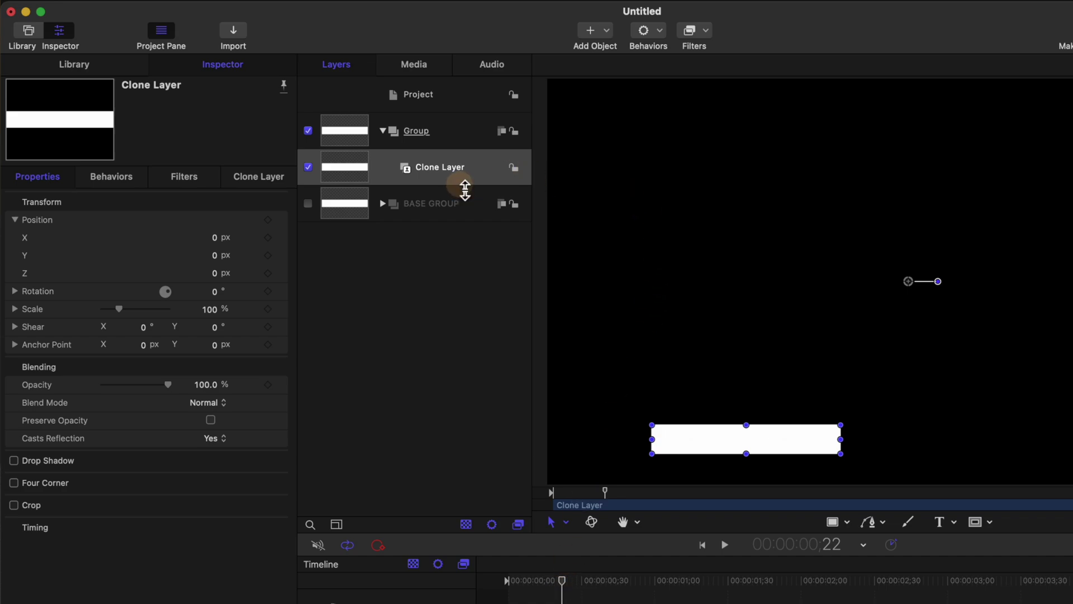
Step: Add a Colorize filter to the clone with Remap White To set to White, then duplicate the clone
{"action": "left_click", "coordinate": [693, 43]}
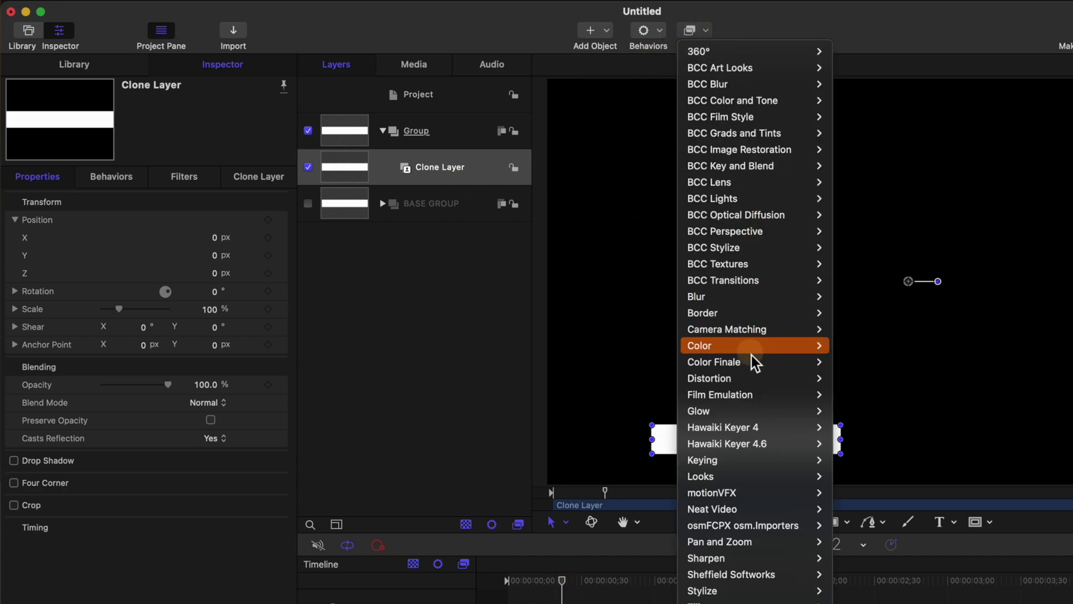
{"action": "mouse_move", "coordinate": [758, 352]}
{"action": "left_click", "coordinate": [865, 444]}
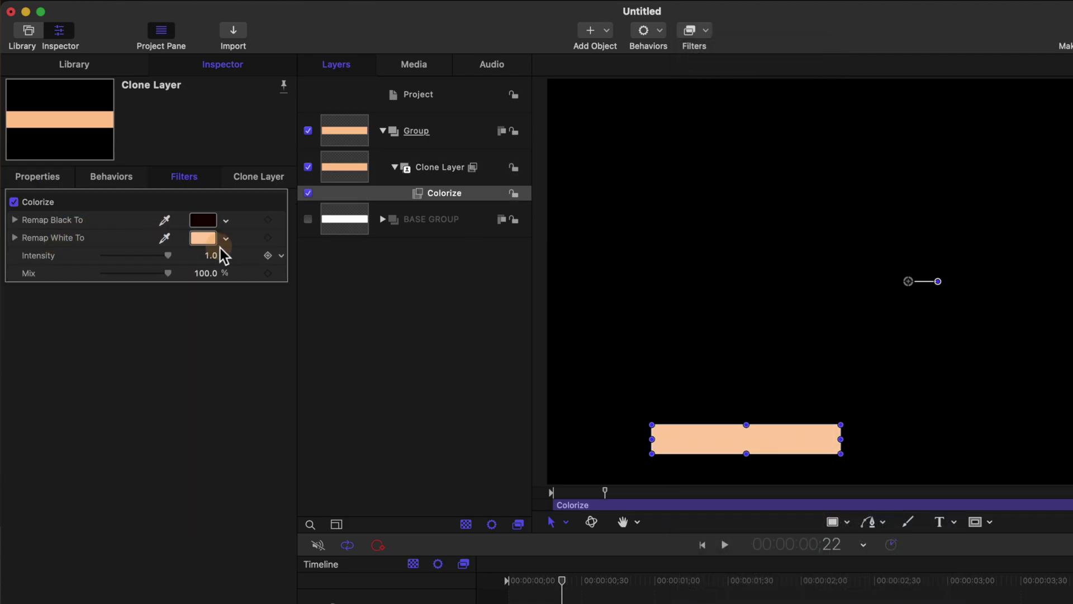
{"action": "left_click", "coordinate": [213, 239]}
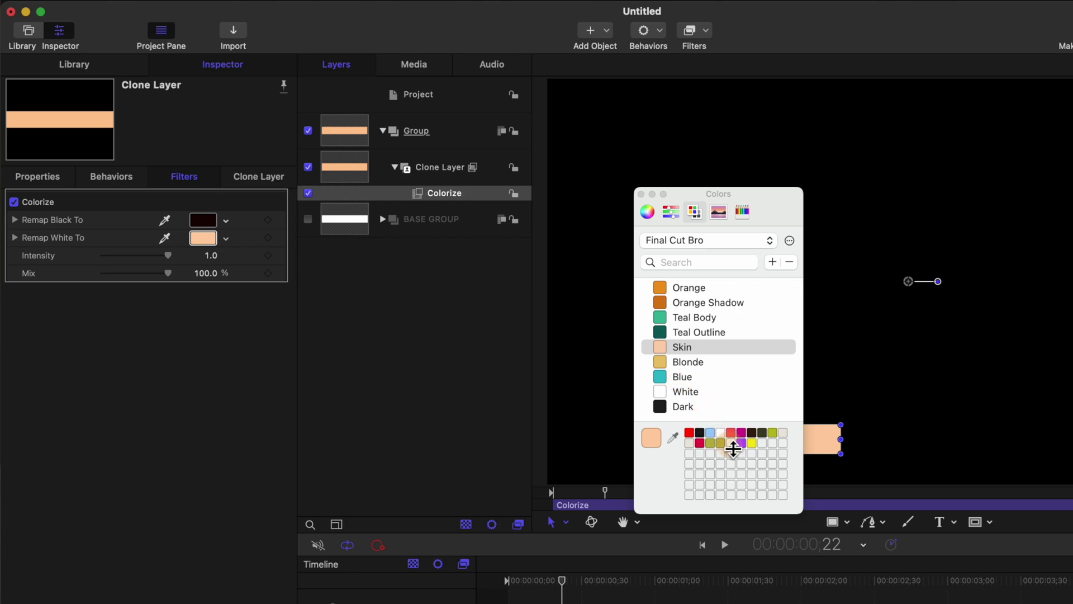
{"action": "left_click", "coordinate": [687, 391]}
{"action": "left_click", "coordinate": [436, 177]}
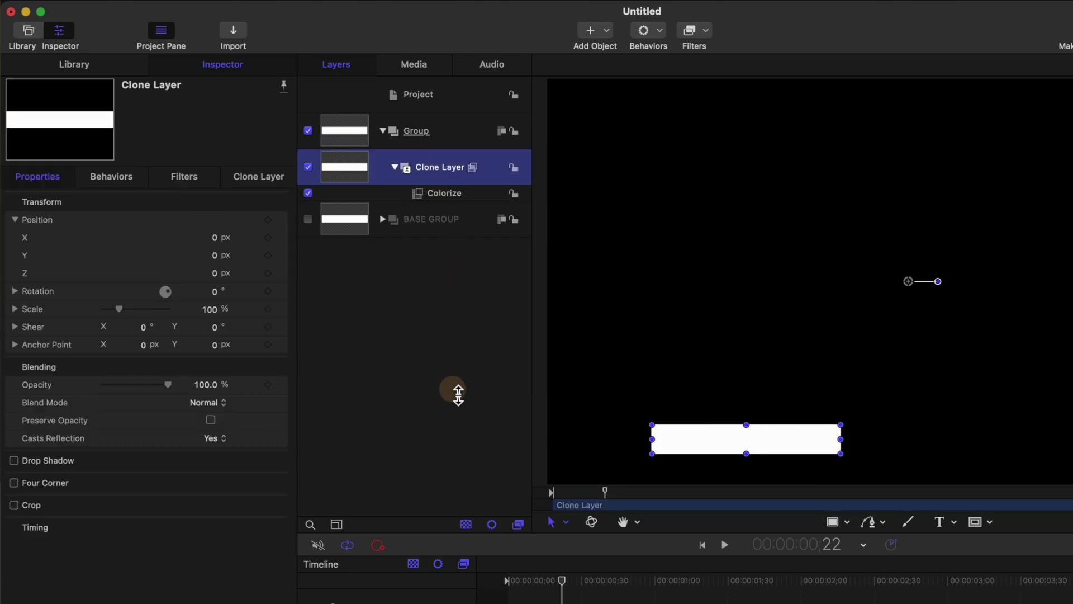
{"action": "key", "text": "super+d"}
Step: Name the clones White and Red, and set Red's Colorize Remap White To red
{"action": "left_click", "coordinate": [449, 219]}
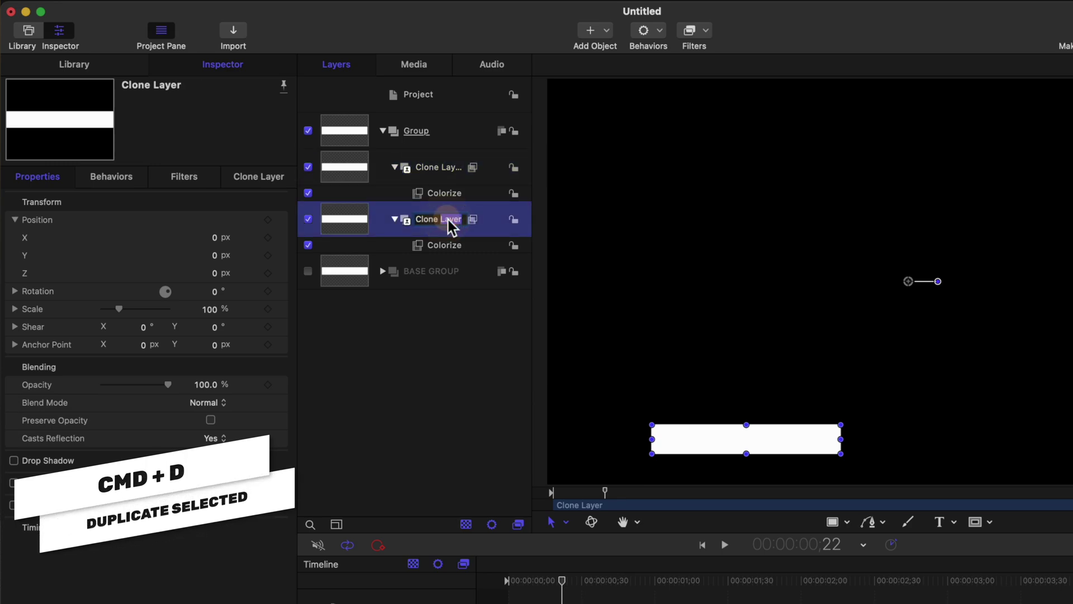
{"action": "type", "text": "White"}
{"action": "key", "text": "Return"}
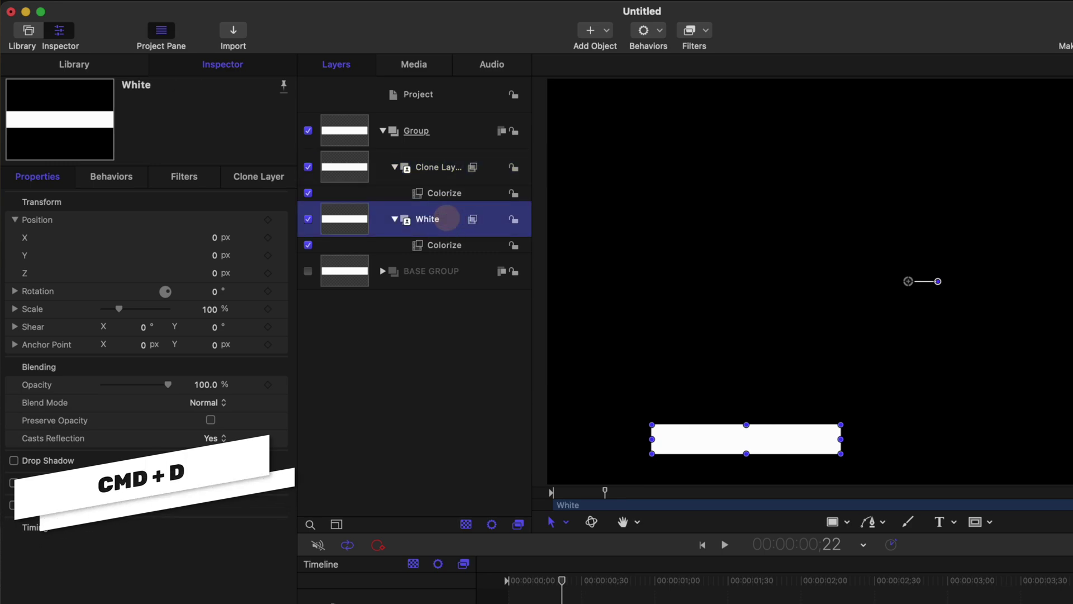
{"action": "double_click", "coordinate": [433, 168]}
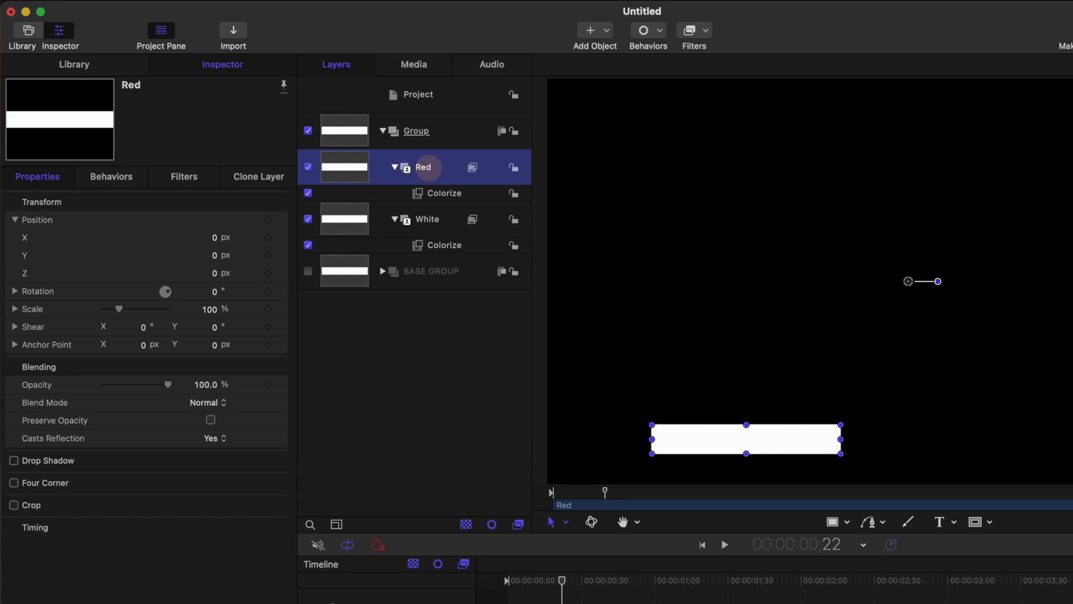
{"action": "left_click", "coordinate": [434, 191]}
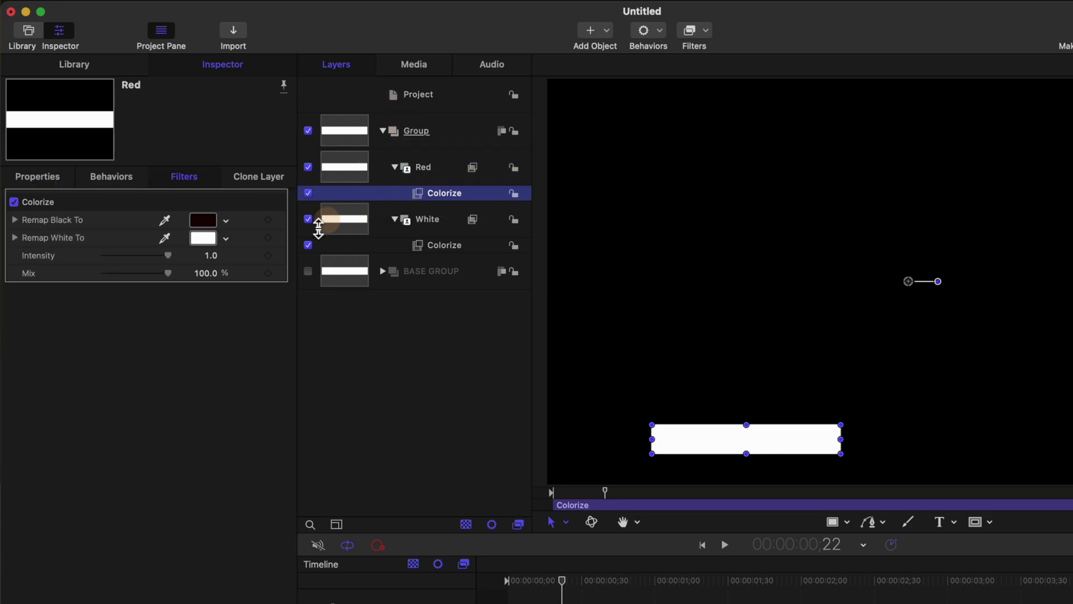
{"action": "left_click", "coordinate": [204, 241]}
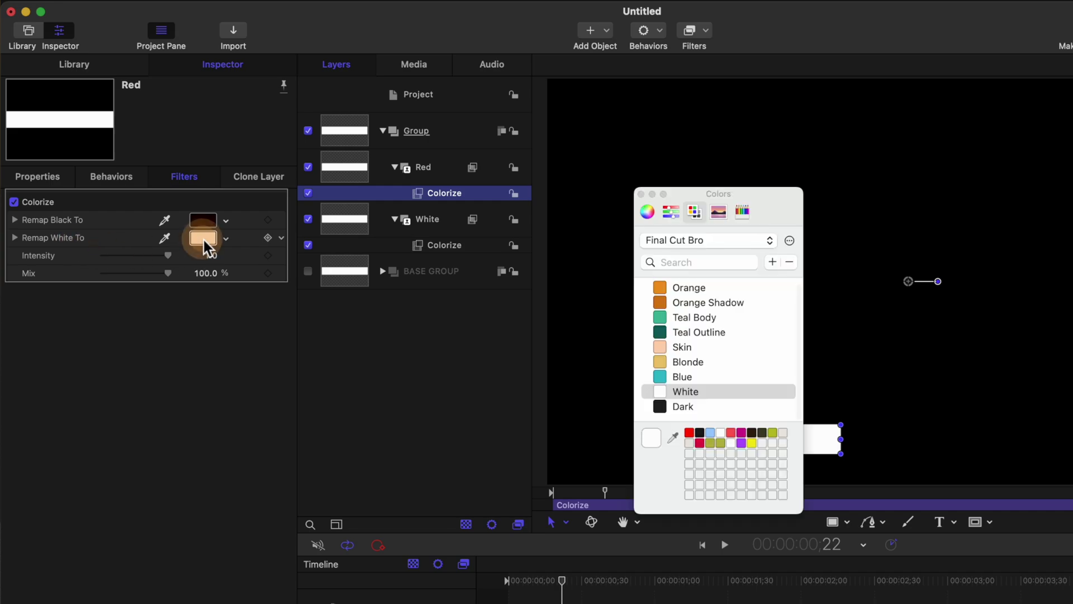
{"action": "left_click", "coordinate": [689, 432]}
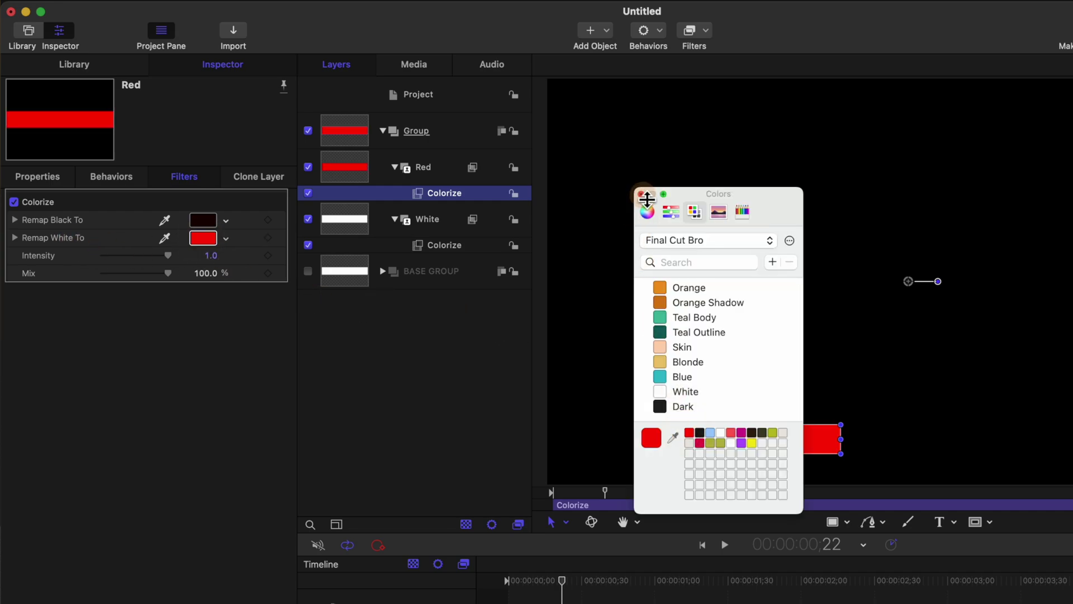
{"action": "left_click", "coordinate": [643, 195]}
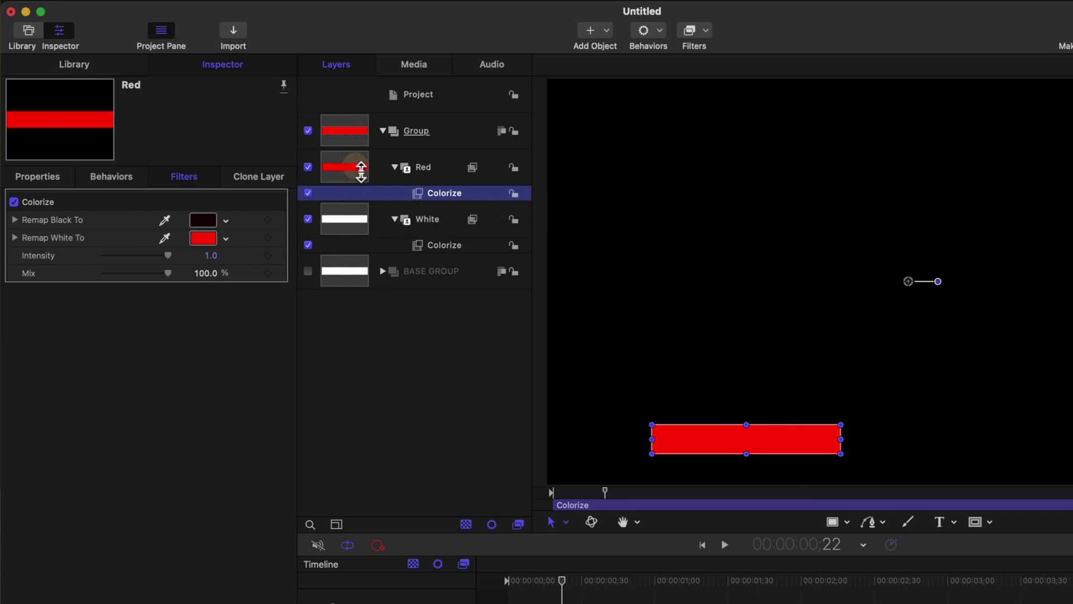
Step: Duplicate Red, set the copy's Remap White To Dark, and scrub to check the dark bar
{"action": "left_click", "coordinate": [424, 180]}
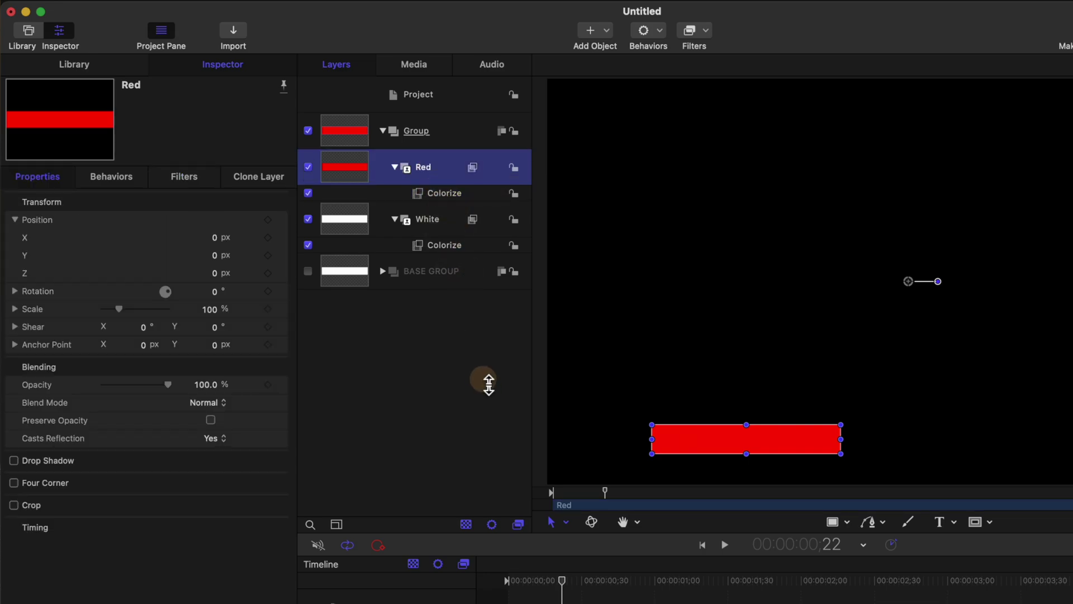
{"action": "key", "text": "super+d"}
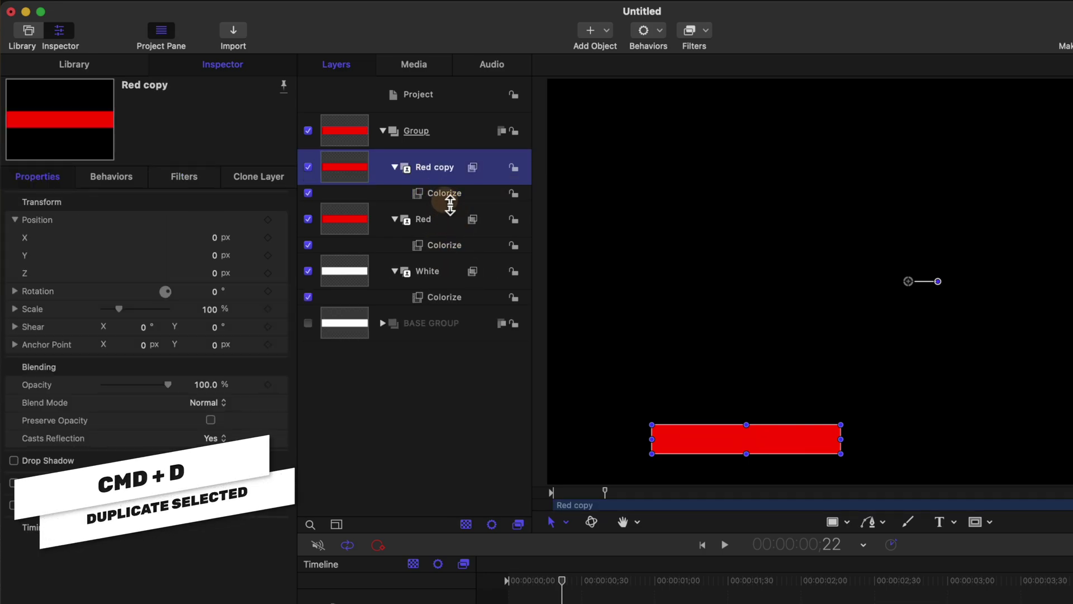
{"action": "left_click", "coordinate": [449, 194]}
{"action": "left_click", "coordinate": [203, 237]}
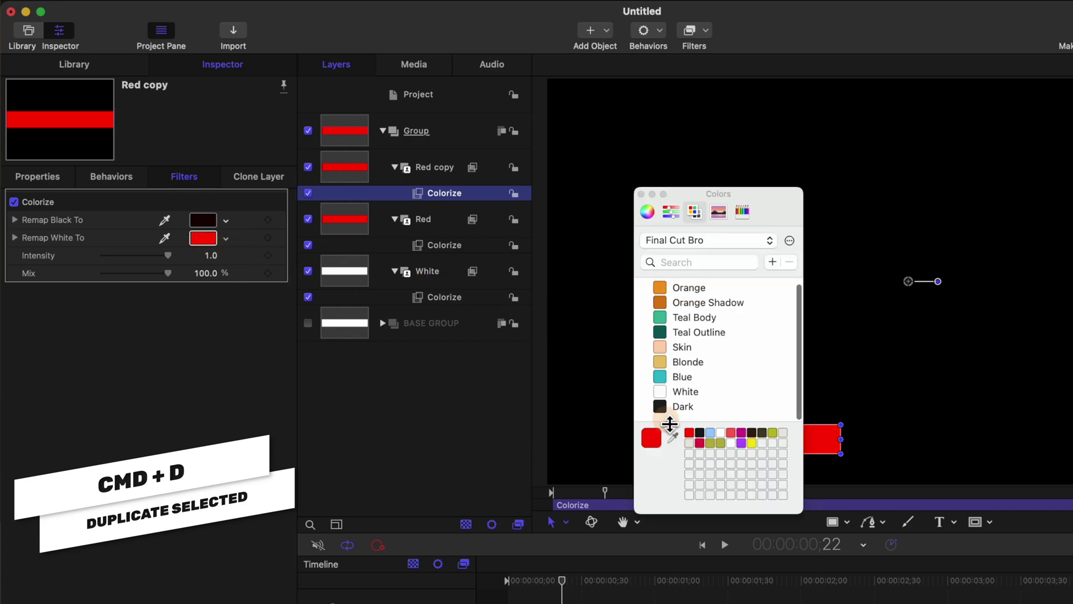
{"action": "left_click", "coordinate": [702, 434]}
{"action": "left_click", "coordinate": [703, 436]}
{"action": "left_click", "coordinate": [360, 39]}
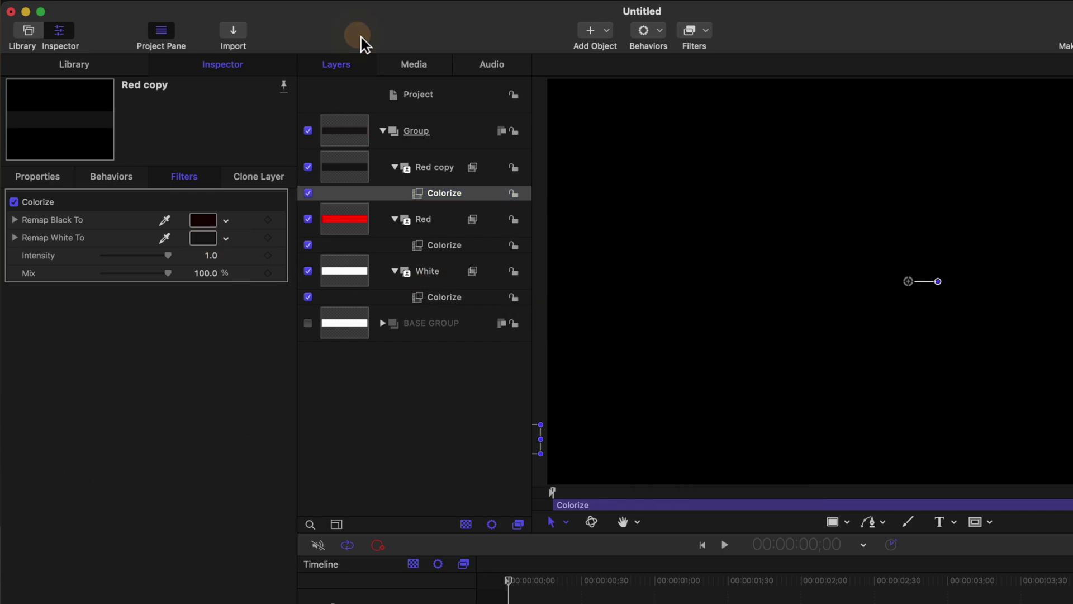
{"action": "left_click_drag", "start_coordinate": [551, 587], "coordinate": [619, 578]}
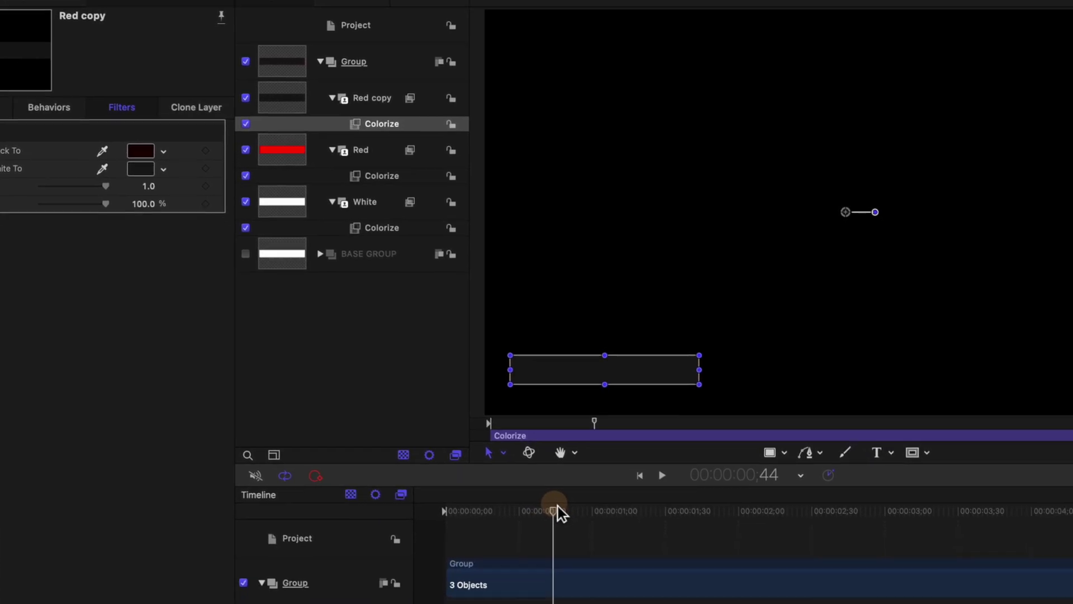
{"action": "left_click_drag", "start_coordinate": [627, 579], "coordinate": [507, 579]}
{"action": "left_click", "coordinate": [537, 603]}
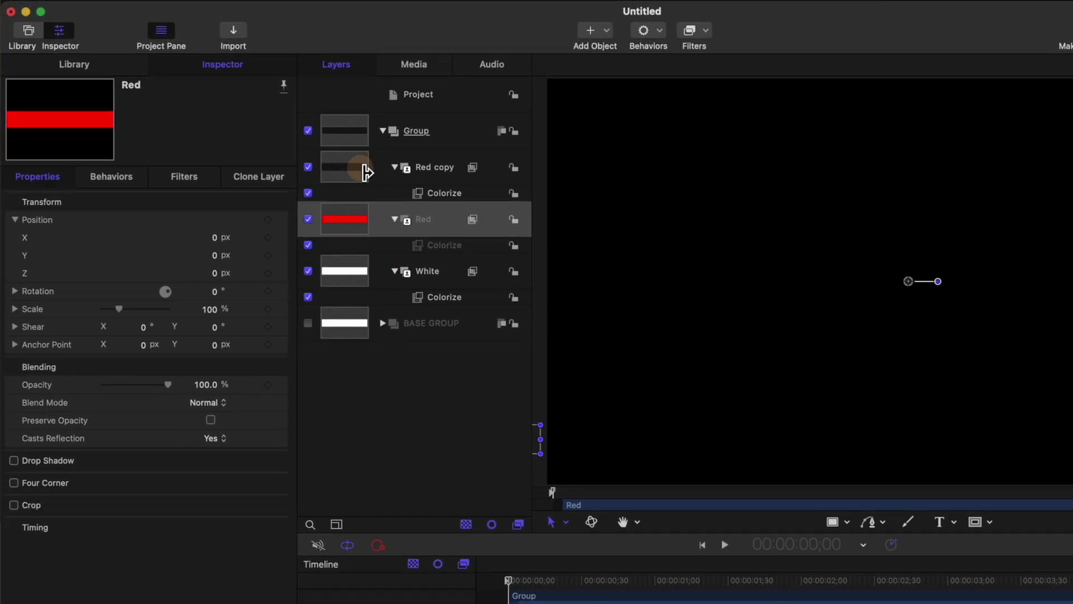
Step: Rename the dark copy 'Dark Gray' and play the animation from the start
{"action": "left_click", "coordinate": [413, 169]}
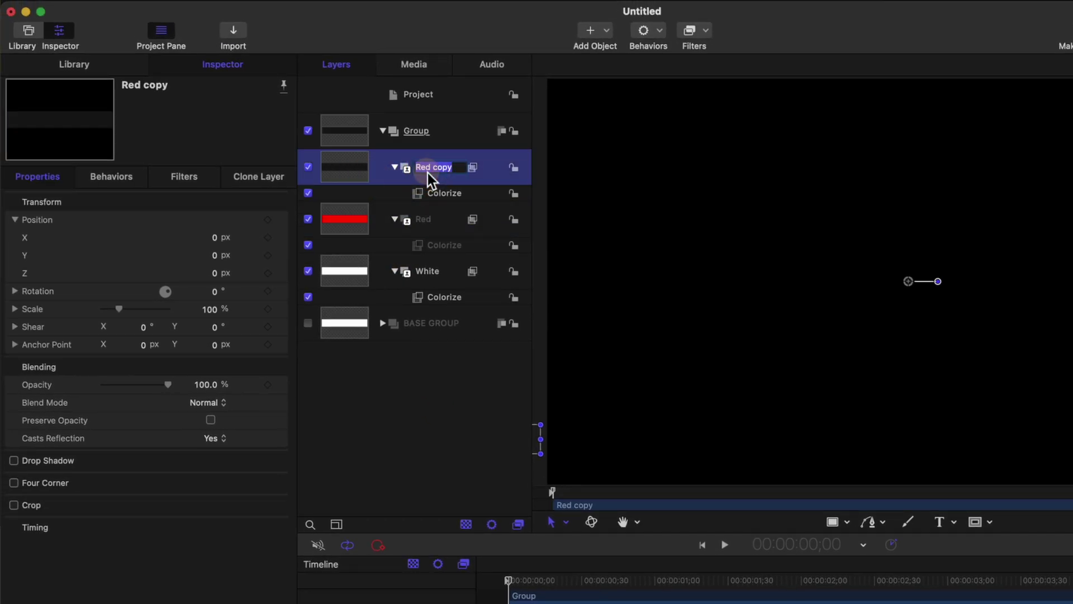
{"action": "type", "text": "Dark Gray"}
{"action": "key", "text": "Return"}
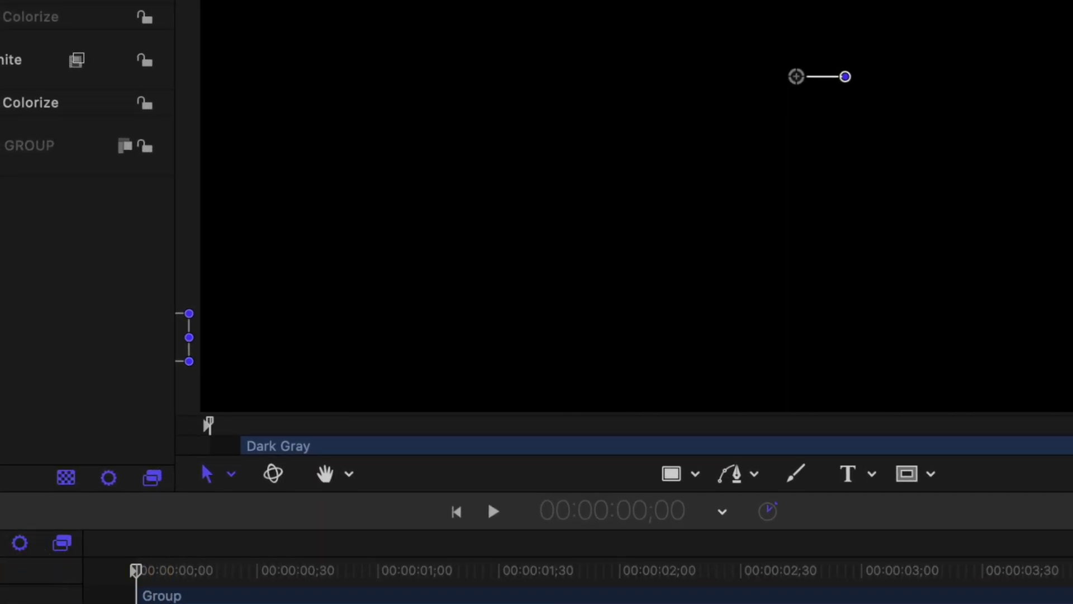
{"action": "key", "text": "space"}
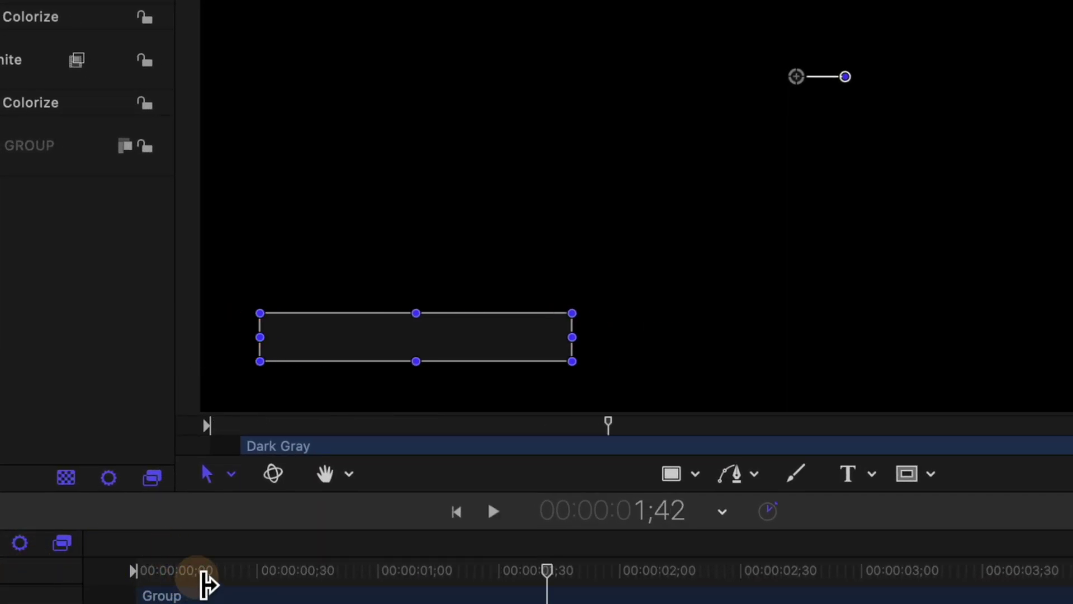
{"action": "key", "text": "Home"}
{"action": "key", "text": "space"}
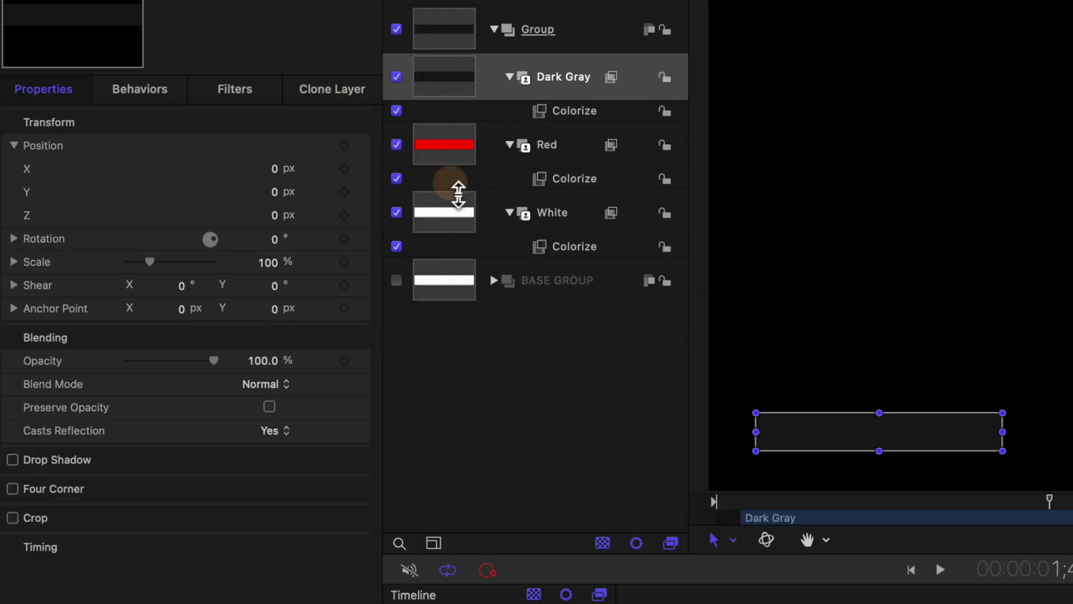
Step: Scale the Dark Gray bar up to 101%
{"action": "left_click_drag", "start_coordinate": [462, 87], "coordinate": [578, 85]}
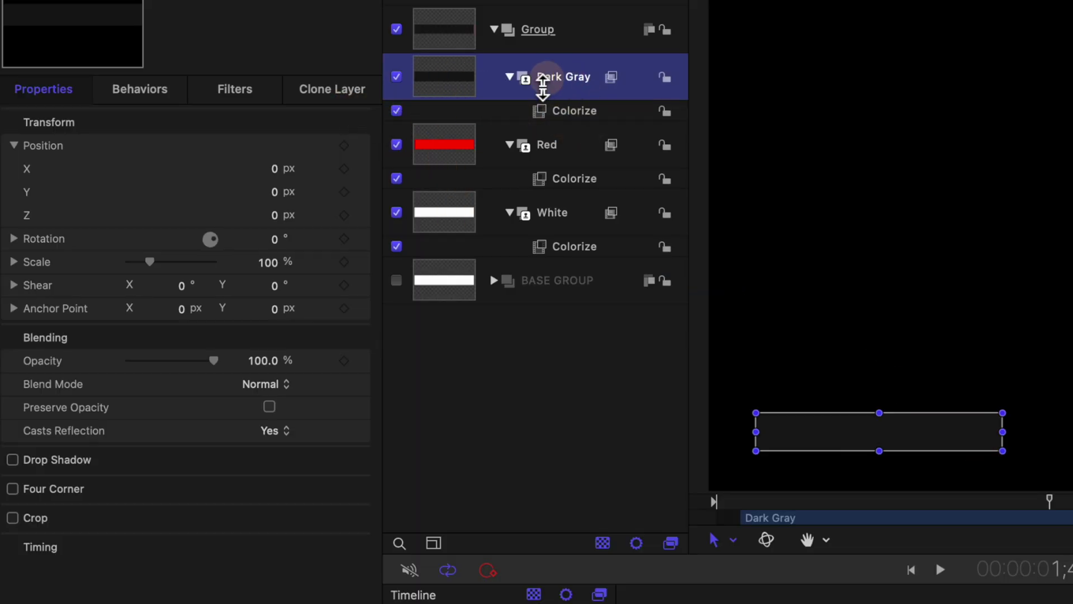
{"action": "left_click_drag", "start_coordinate": [278, 290], "coordinate": [273, 269]}
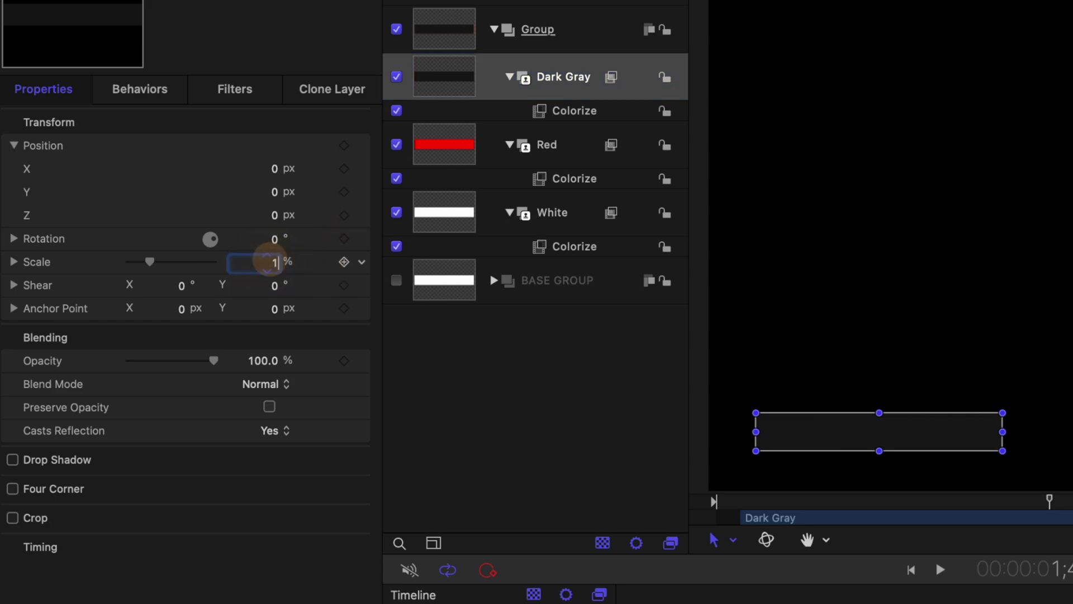
{"action": "type", "text": "101"}
{"action": "key", "text": "Return"}
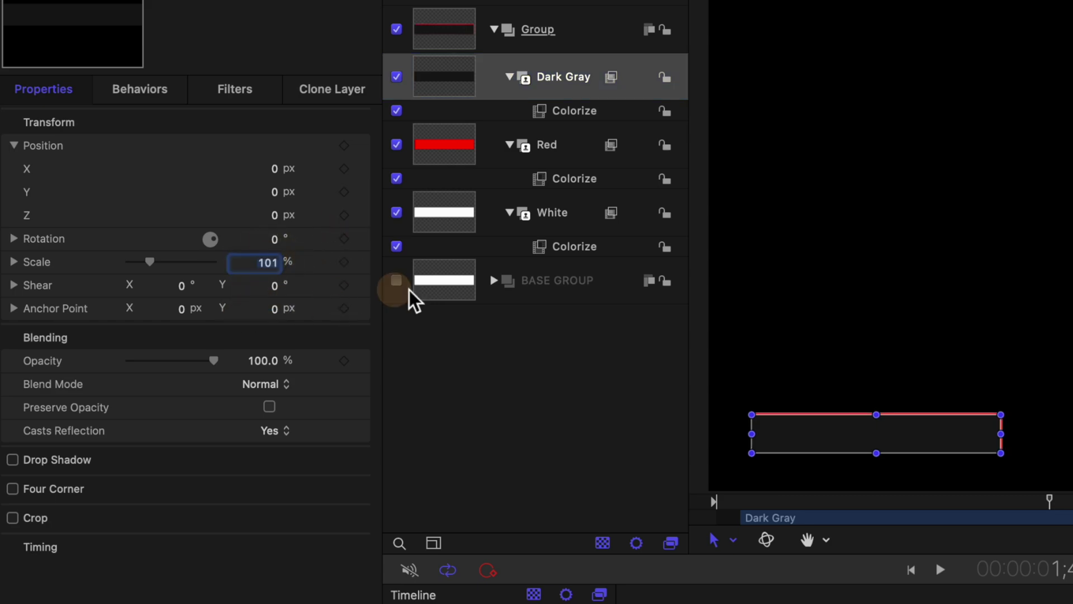
Step: Scale the White bar down to 99%, then rewind and play the bar animation
{"action": "left_click", "coordinate": [584, 219]}
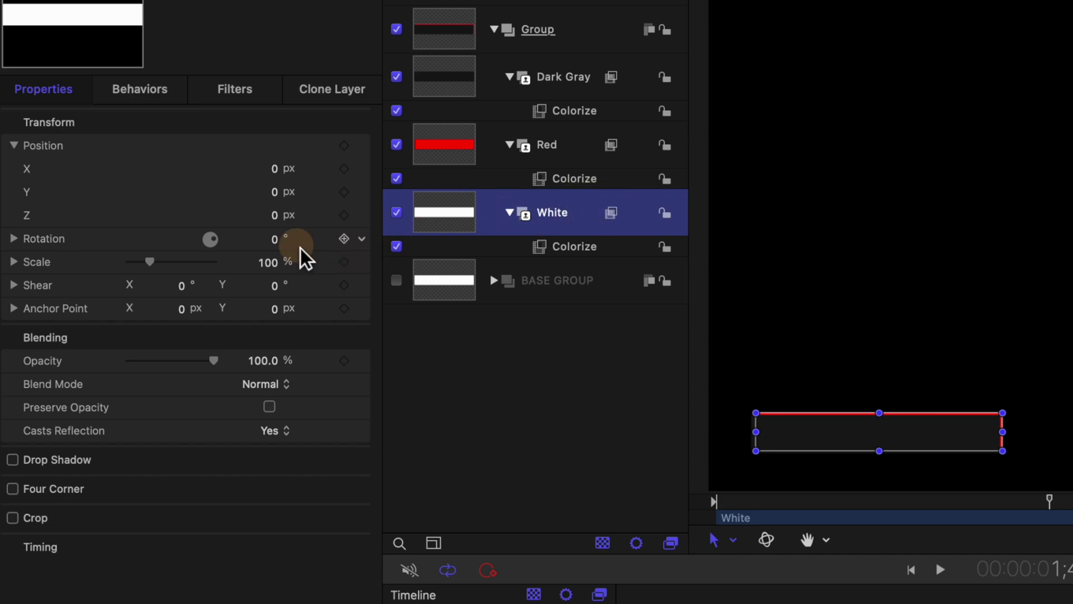
{"action": "left_click", "coordinate": [273, 263]}
{"action": "left_click_drag", "start_coordinate": [274, 262], "coordinate": [265, 260]}
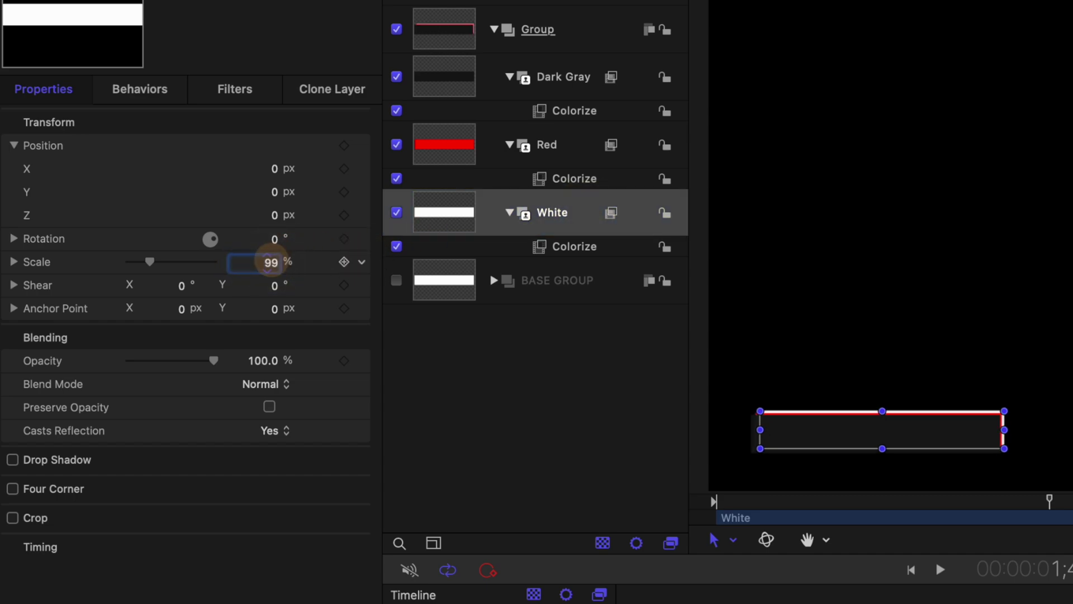
{"action": "left_click", "coordinate": [779, 434]}
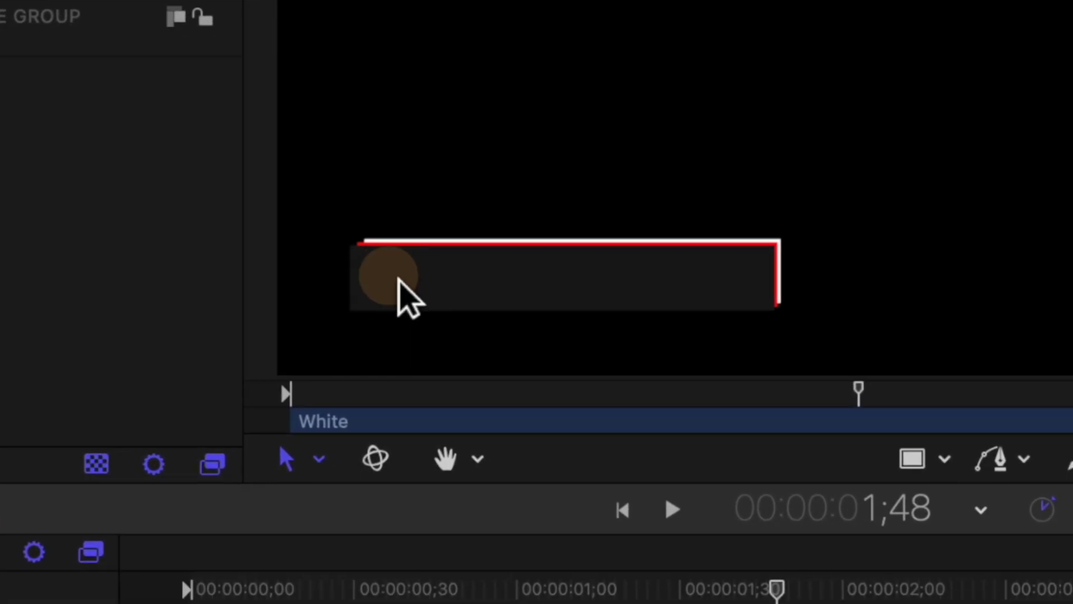
{"action": "left_click", "coordinate": [594, 298]}
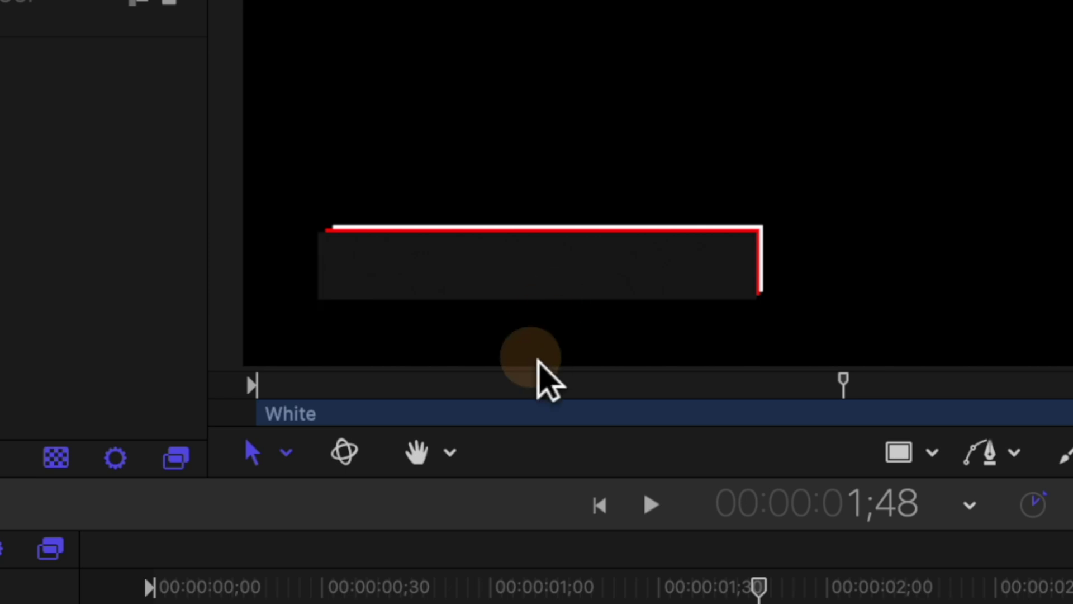
{"action": "left_click_drag", "start_coordinate": [639, 582], "coordinate": [154, 587]}
{"action": "key", "text": "space"}
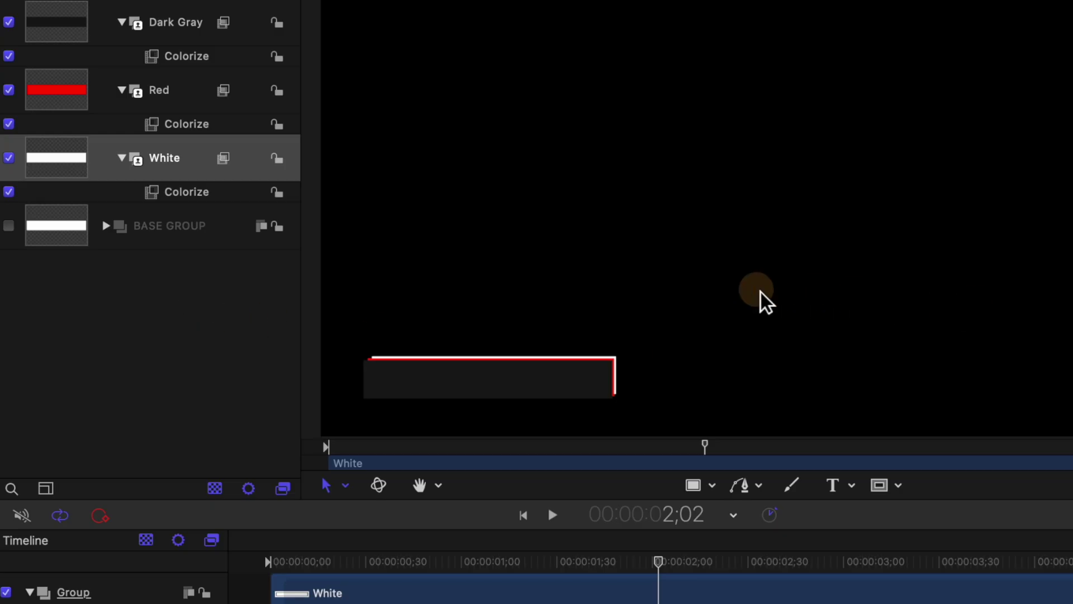
Step: Type the name title text, move it into the dark gray bar and set its size to 138
{"action": "left_click", "coordinate": [628, 215]}
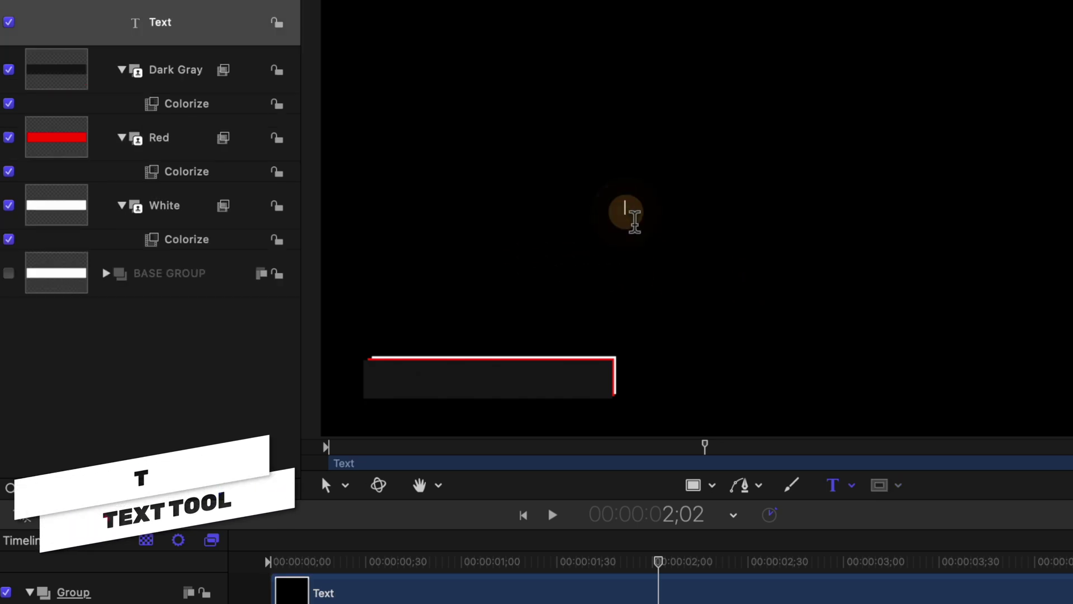
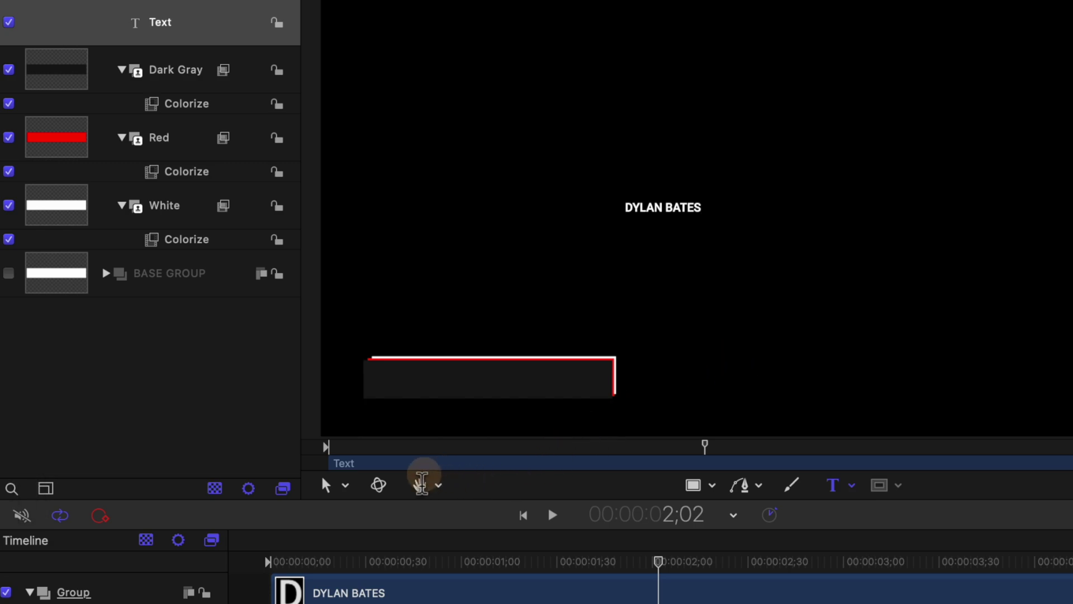
{"action": "left_click", "coordinate": [329, 486]}
{"action": "left_click_drag", "start_coordinate": [658, 215], "coordinate": [487, 394]}
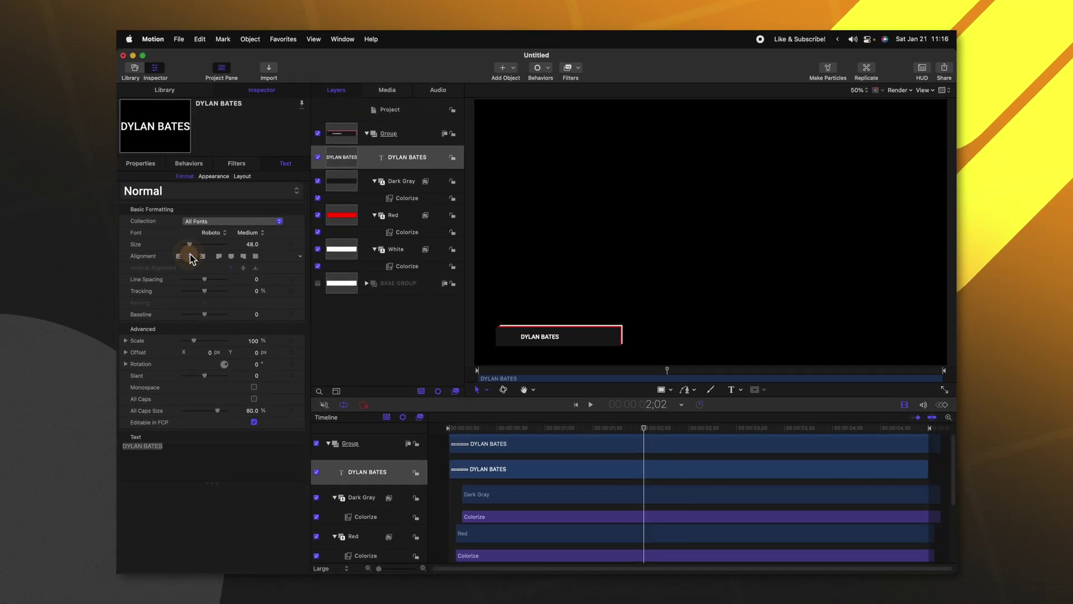
{"action": "left_click_drag", "start_coordinate": [197, 245], "coordinate": [204, 244]}
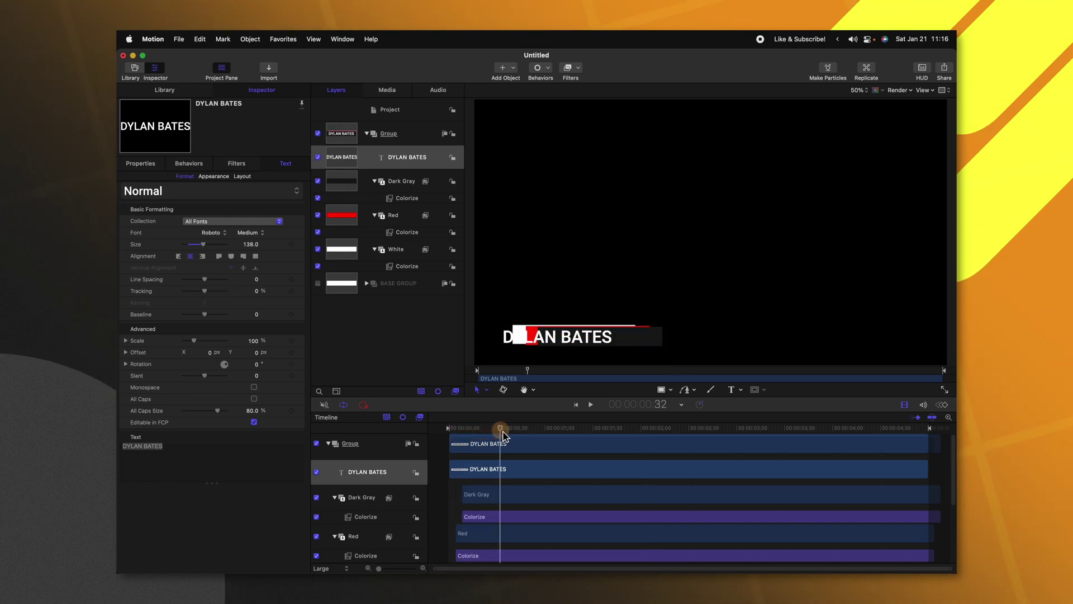
Step: Move the name text layer's start to frame 41 with Shift+[, then return the playhead to the start
{"action": "left_click_drag", "start_coordinate": [509, 437], "coordinate": [515, 436]}
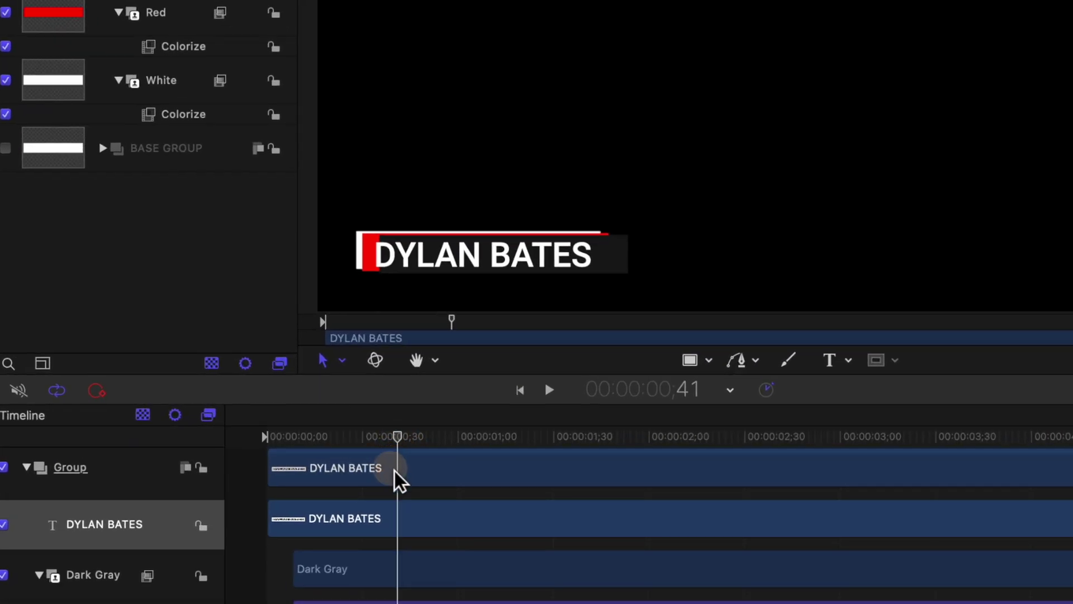
{"action": "key", "text": "shift+bracketleft"}
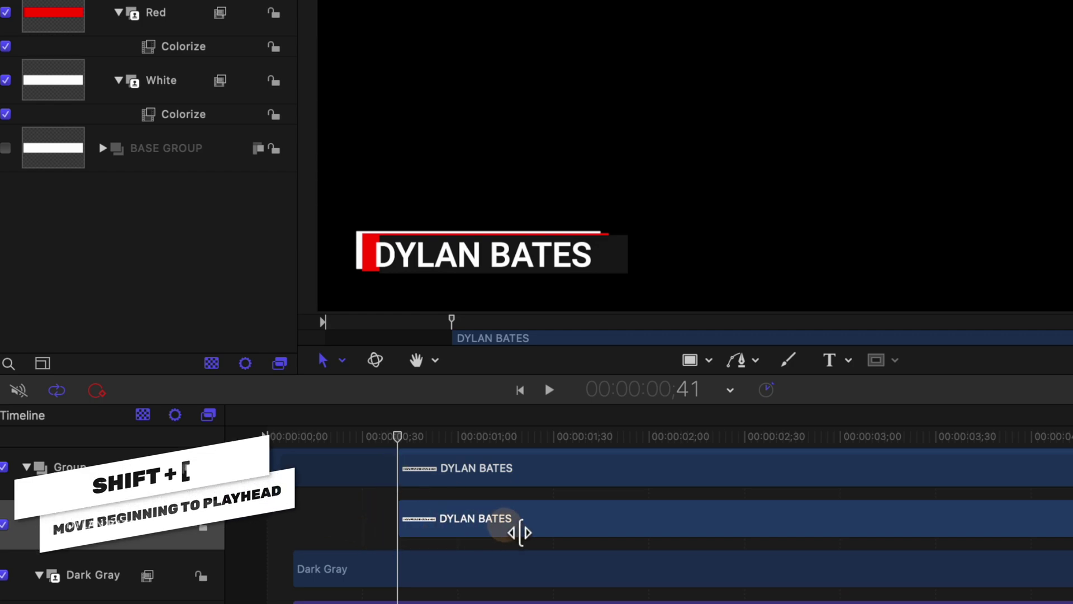
{"action": "left_click_drag", "start_coordinate": [398, 439], "coordinate": [418, 407]}
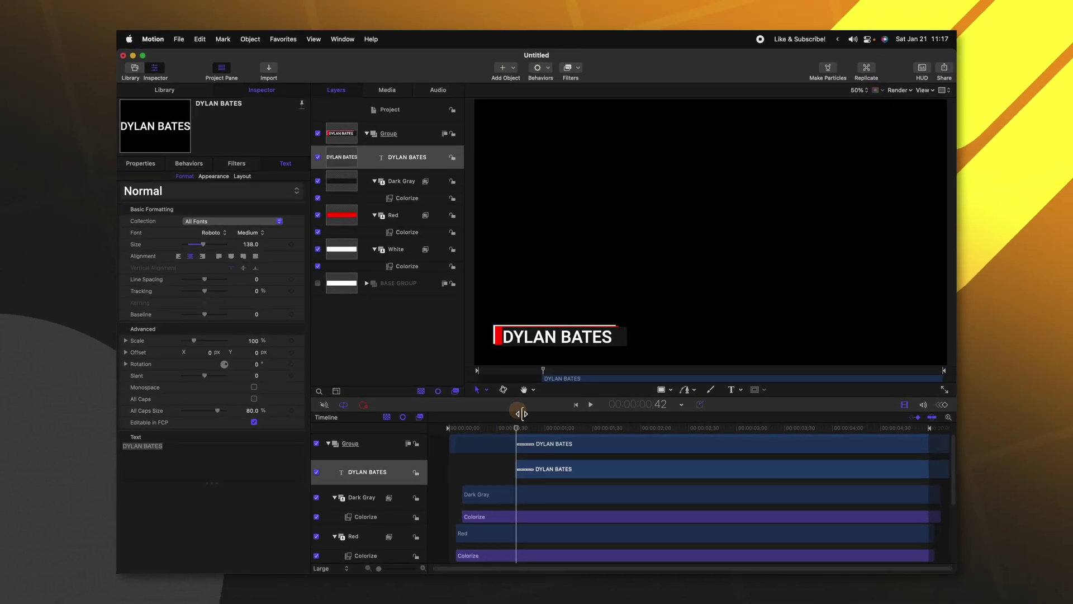
{"action": "left_click", "coordinate": [548, 65]}
{"action": "mouse_move", "coordinate": [581, 201]}
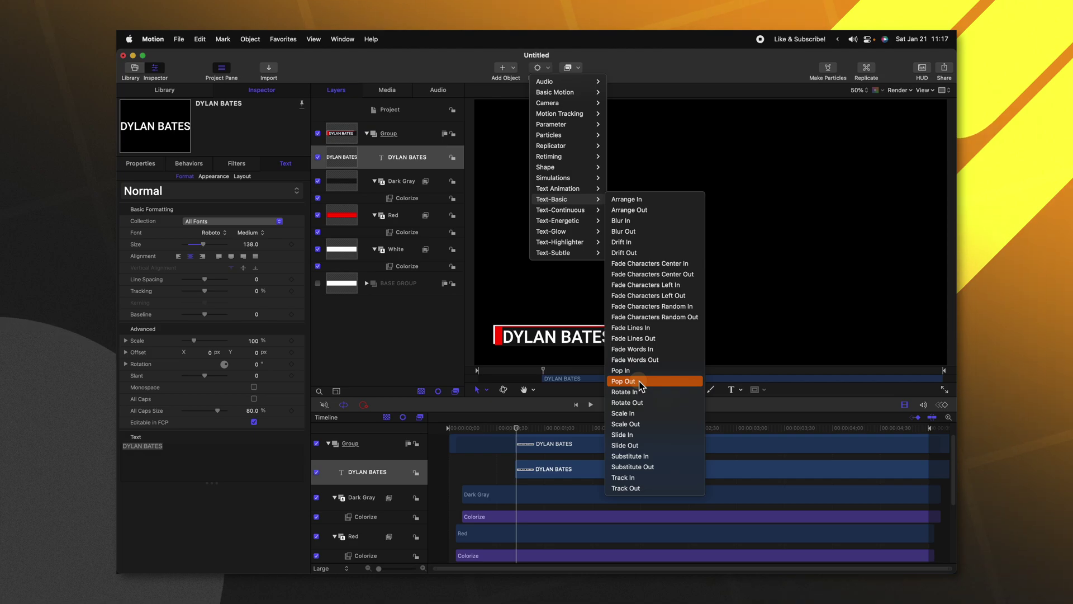
{"action": "left_click", "coordinate": [664, 200]}
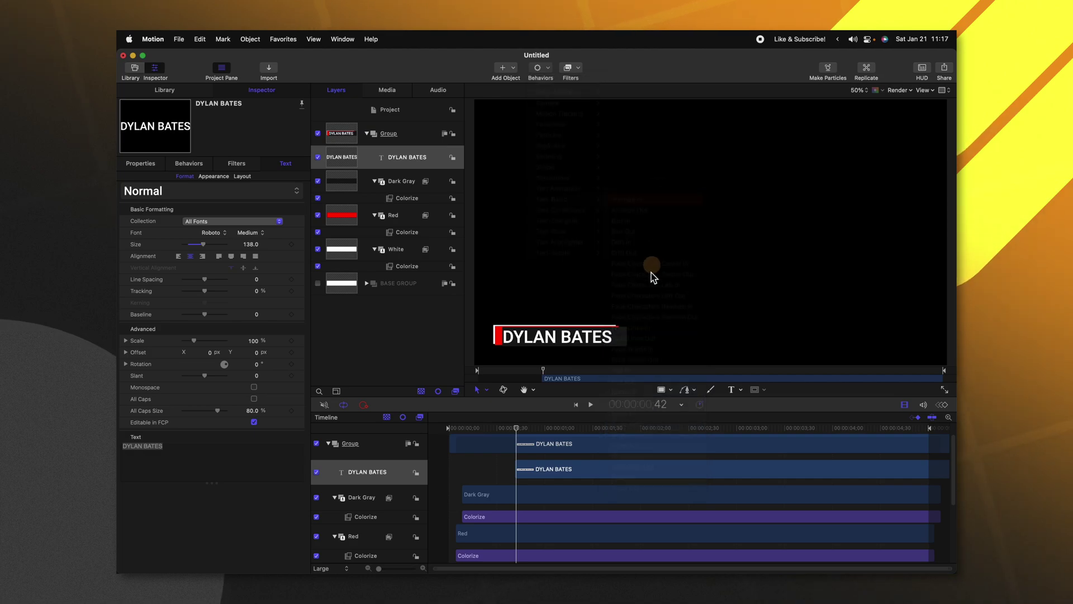
{"action": "left_click_drag", "start_coordinate": [516, 429], "coordinate": [452, 429]}
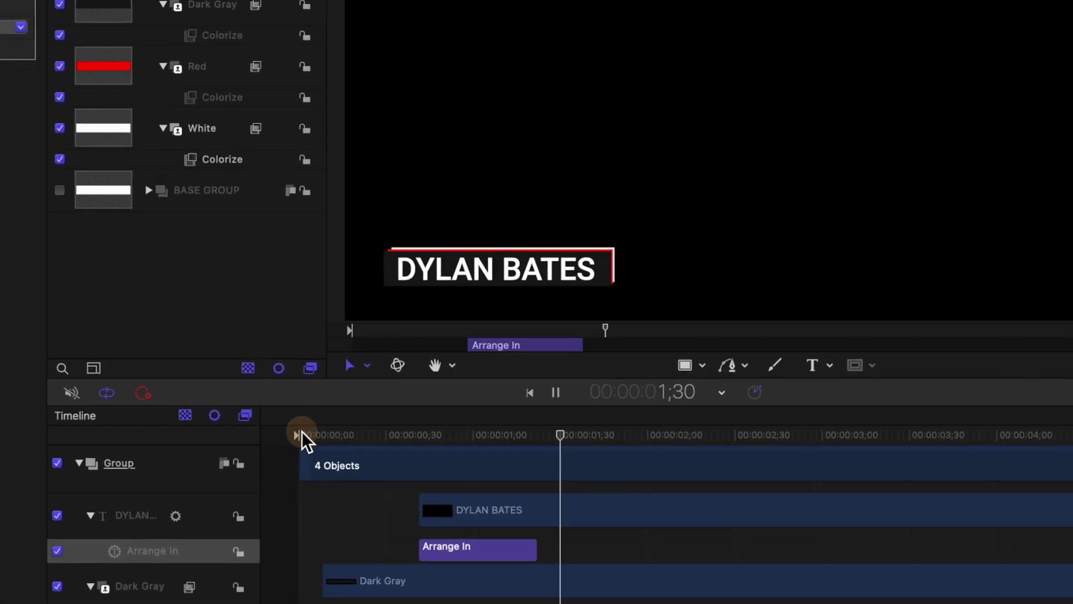
{"action": "left_click_drag", "start_coordinate": [403, 435], "coordinate": [200, 441]}
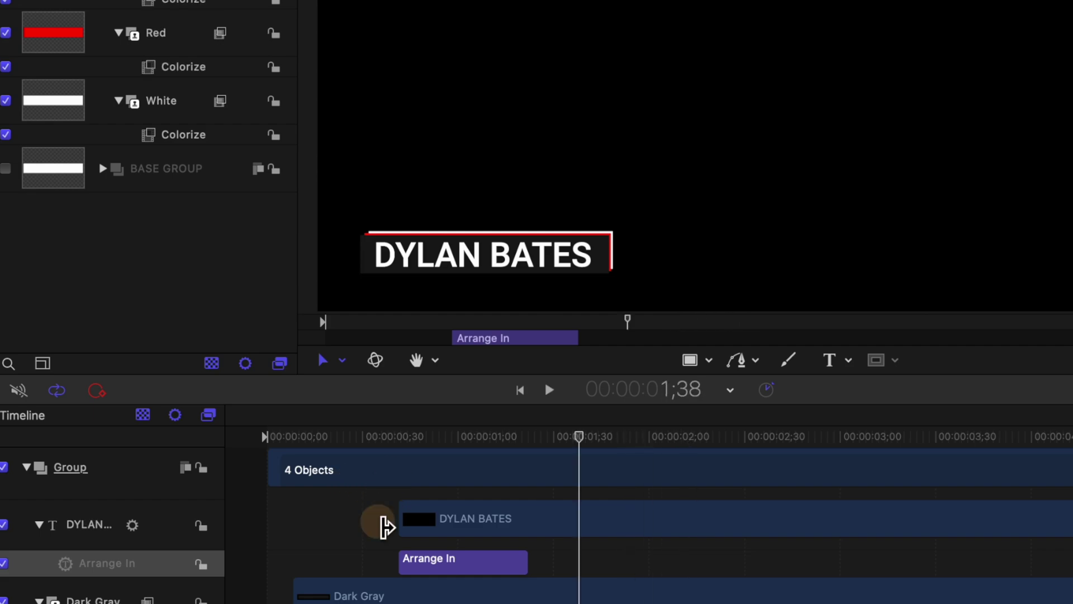
{"action": "left_click", "coordinate": [455, 532]}
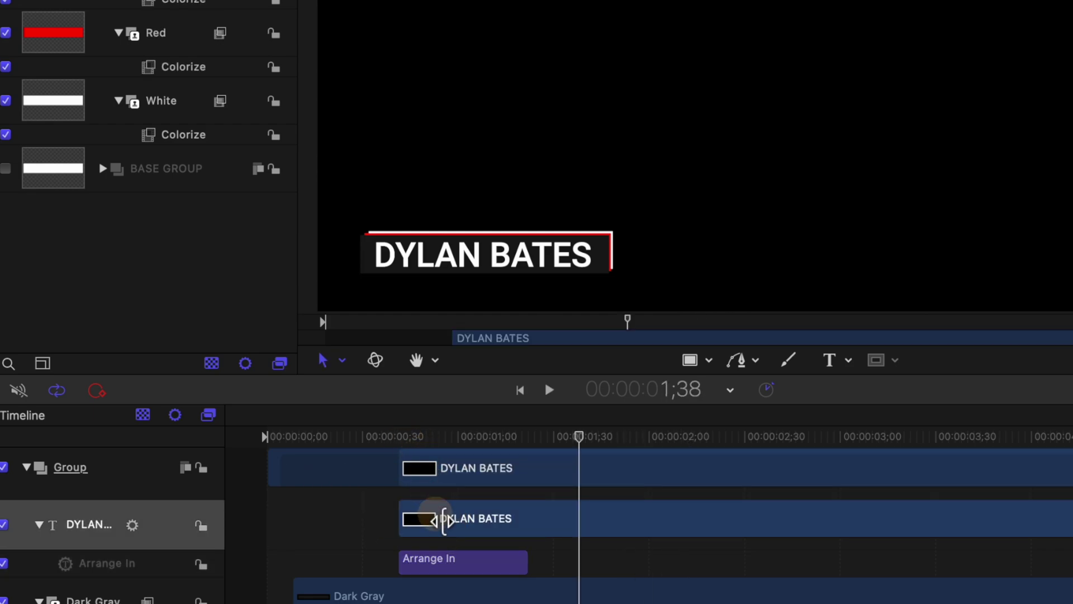
{"action": "key", "text": "super+Left"}
{"action": "key", "text": "super+Left"}
{"action": "key", "text": "super+Left"}
{"action": "key", "text": "super+Left"}
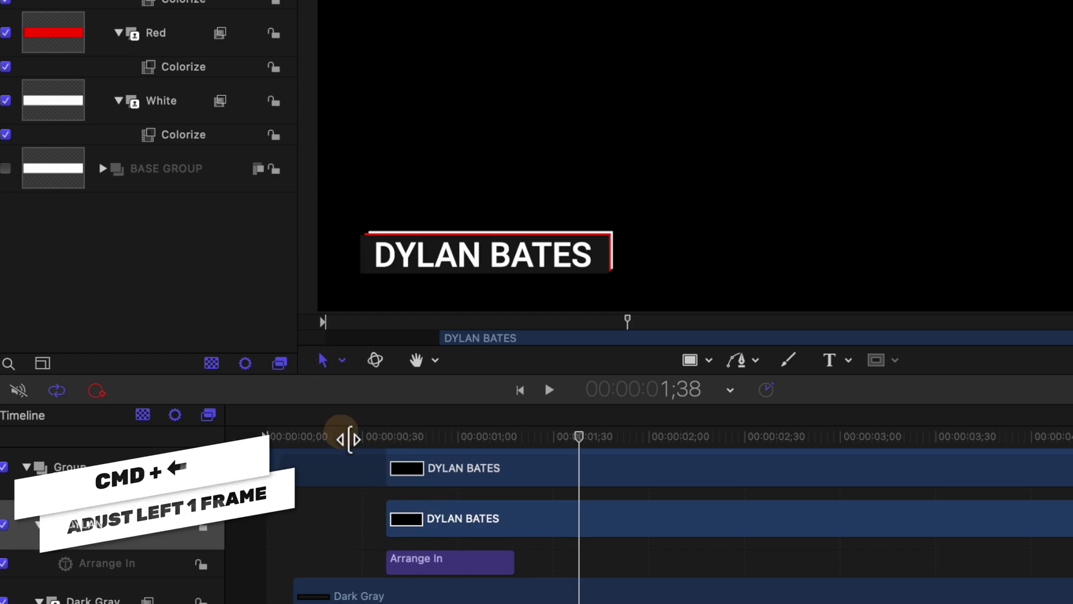
{"action": "key", "text": "space"}
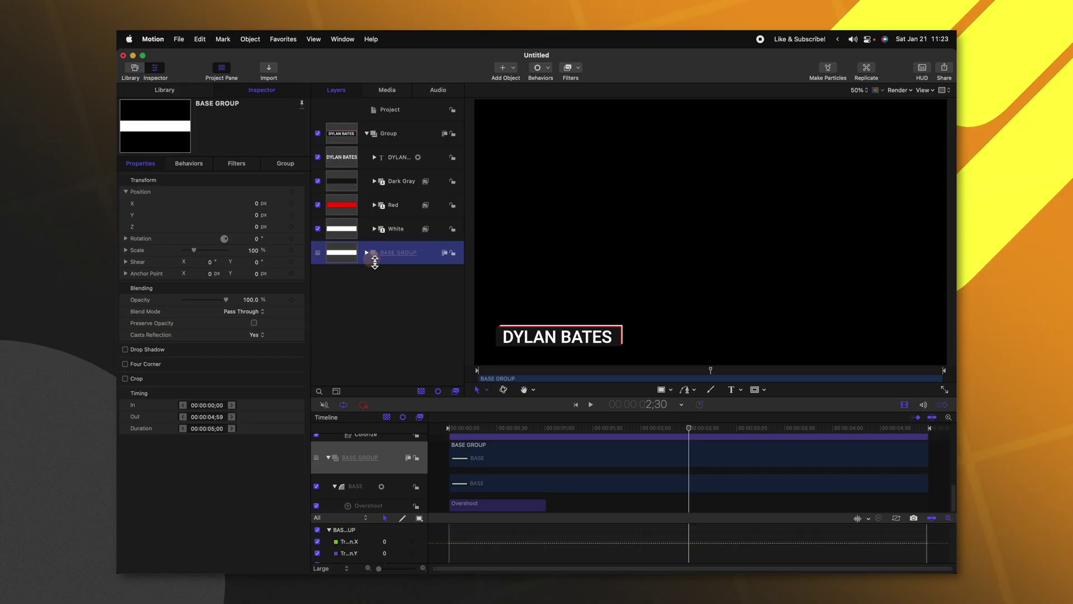
Step: Expand BASE GROUP in the Layers list and select the BASE layer for the Inspector
{"action": "left_click", "coordinate": [367, 252]}
{"action": "left_click", "coordinate": [406, 282]}
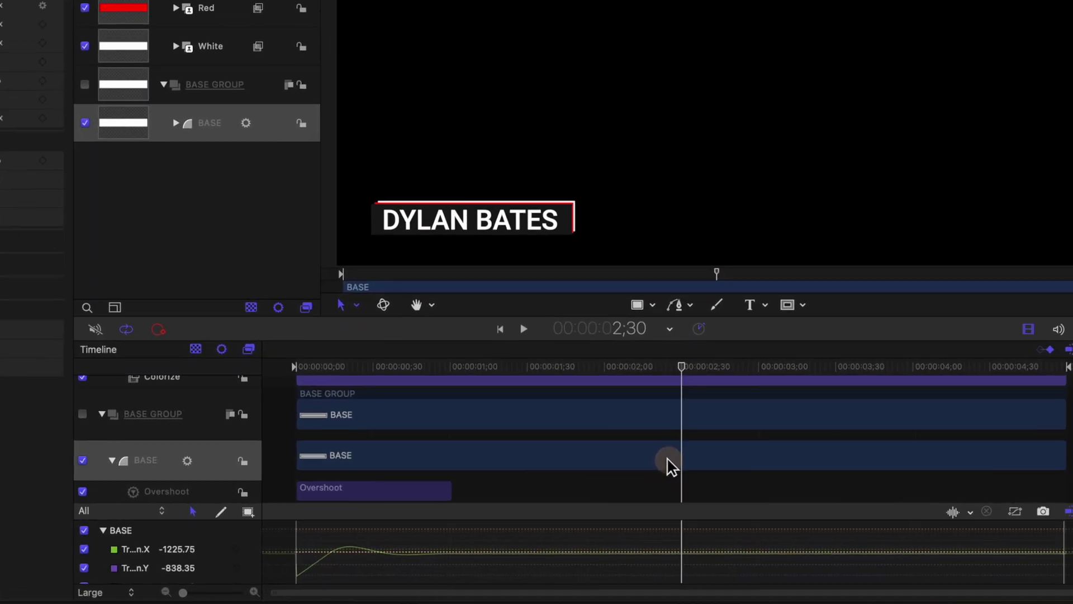
Step: Clone BASE into a Clone Layer starting at 2;30, and trim BASE to end at 2;30
{"action": "key", "text": "k"}
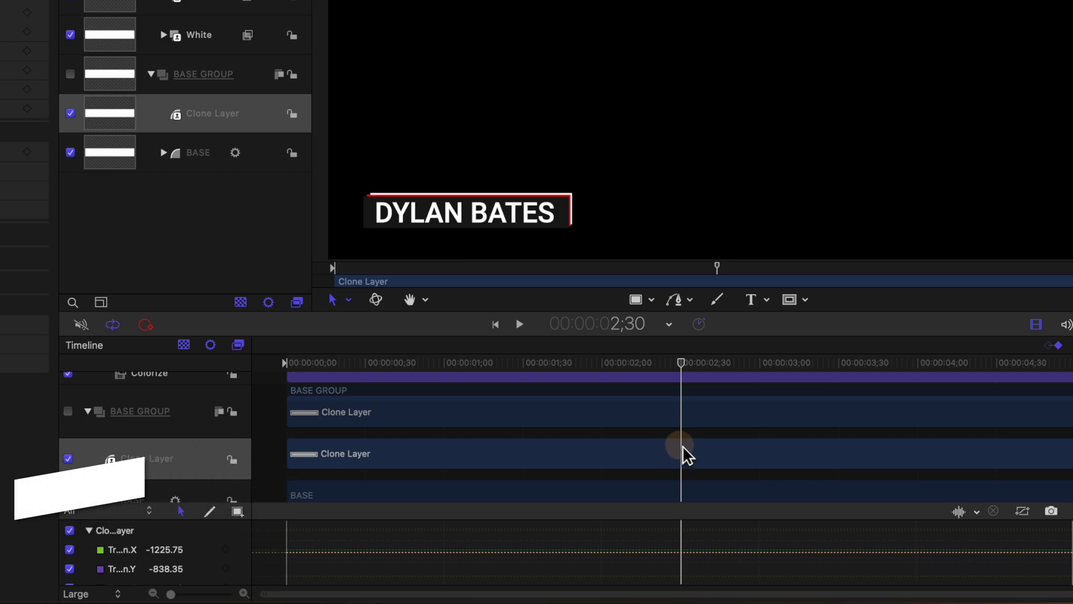
{"action": "key", "text": "i"}
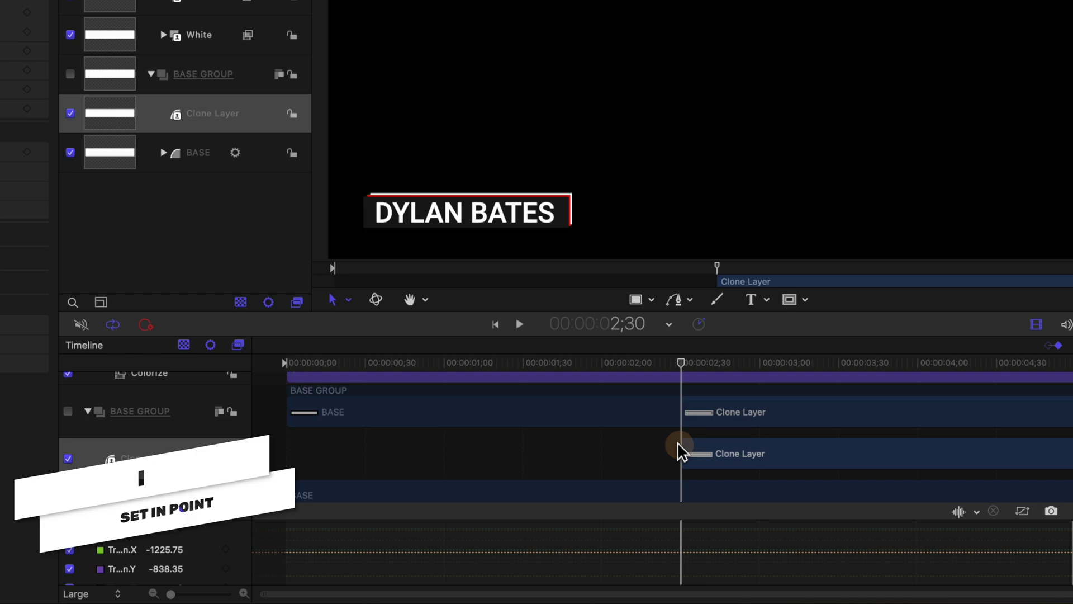
{"action": "left_click", "coordinate": [690, 488]}
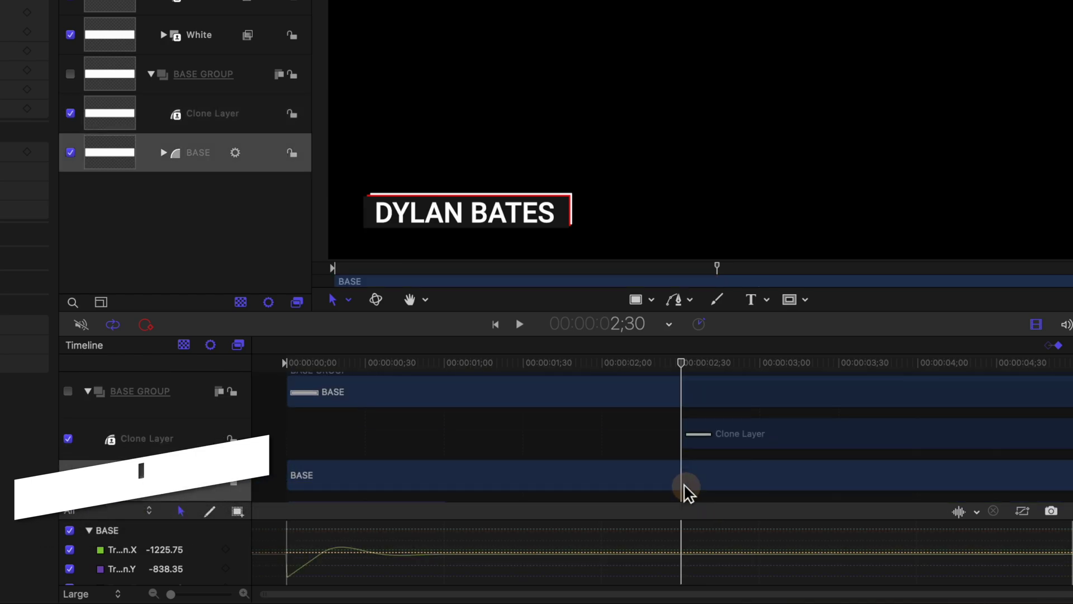
{"action": "key", "text": "o"}
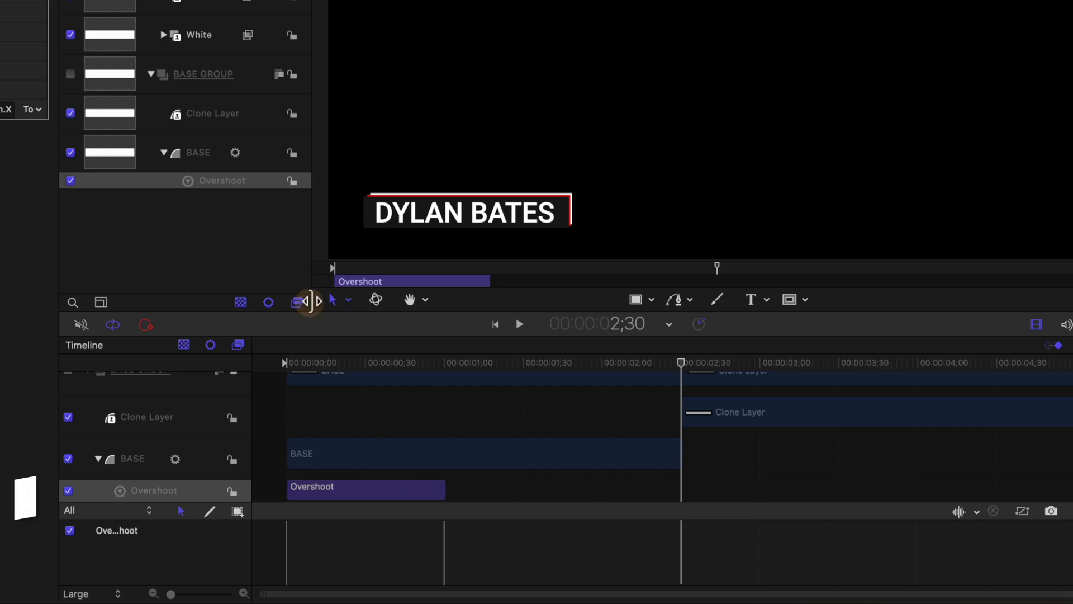
Step: Copy BASE's Overshoot behavior and paste it onto the Clone Layer
{"action": "key", "text": "super+c"}
{"action": "left_click", "coordinate": [228, 126]}
{"action": "key", "text": "super+v"}
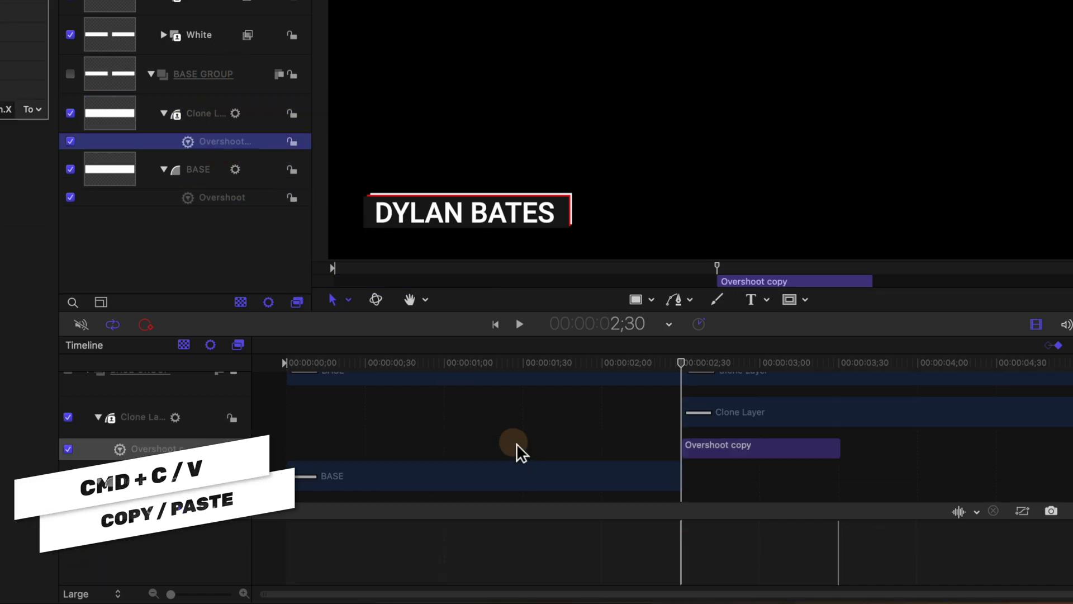
Step: Add a Reverse parameter behavior to the Clone Layer's Position X
{"action": "left_click", "coordinate": [664, 455]}
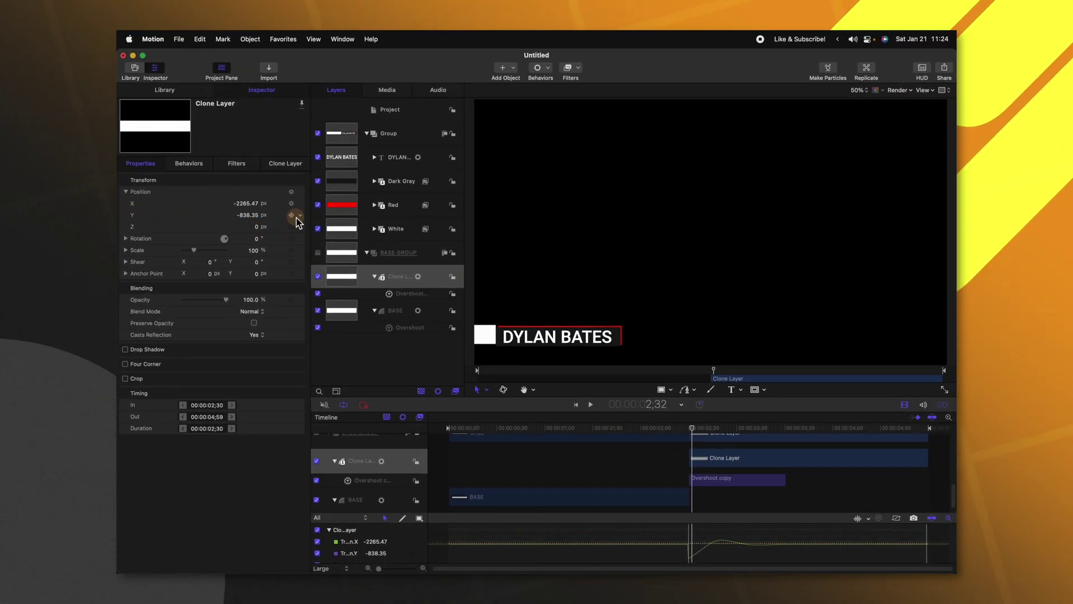
{"action": "left_click", "coordinate": [300, 204]}
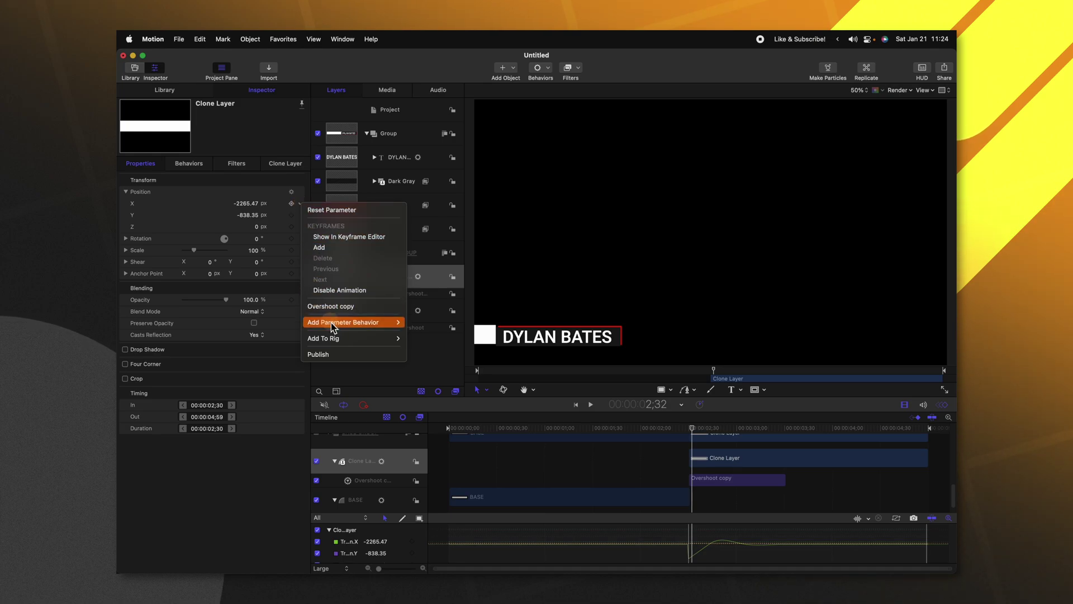
{"action": "mouse_move", "coordinate": [331, 323]}
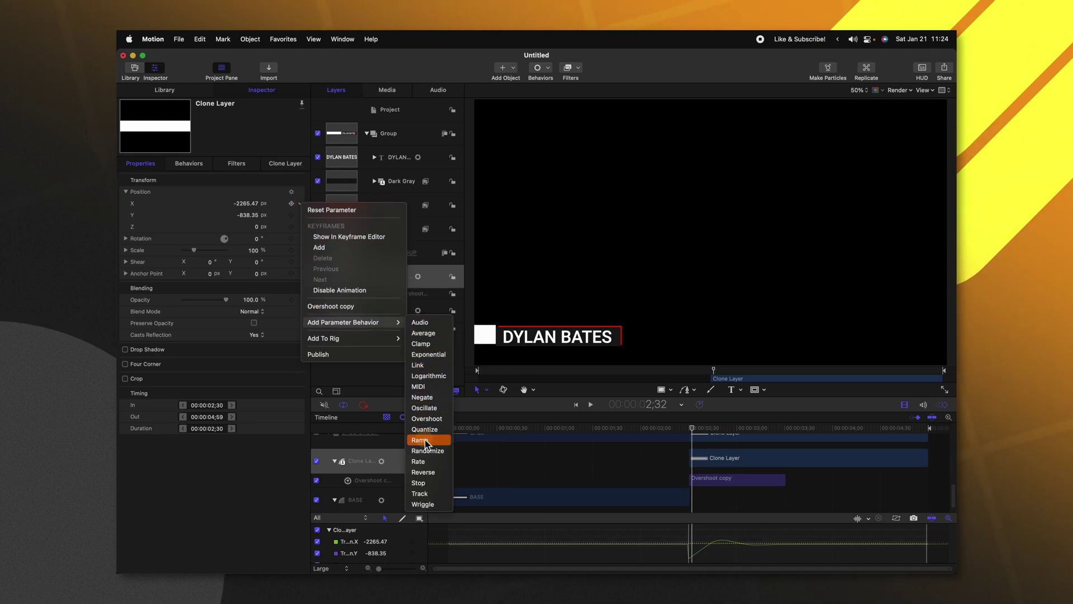
{"action": "left_click", "coordinate": [423, 472]}
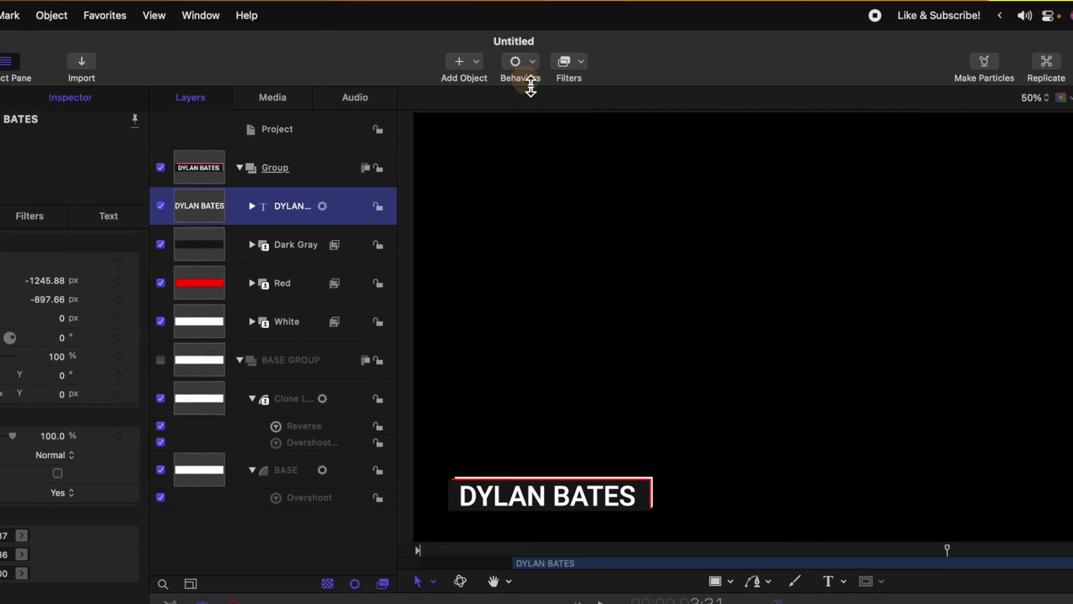
{"action": "left_click", "coordinate": [542, 68]}
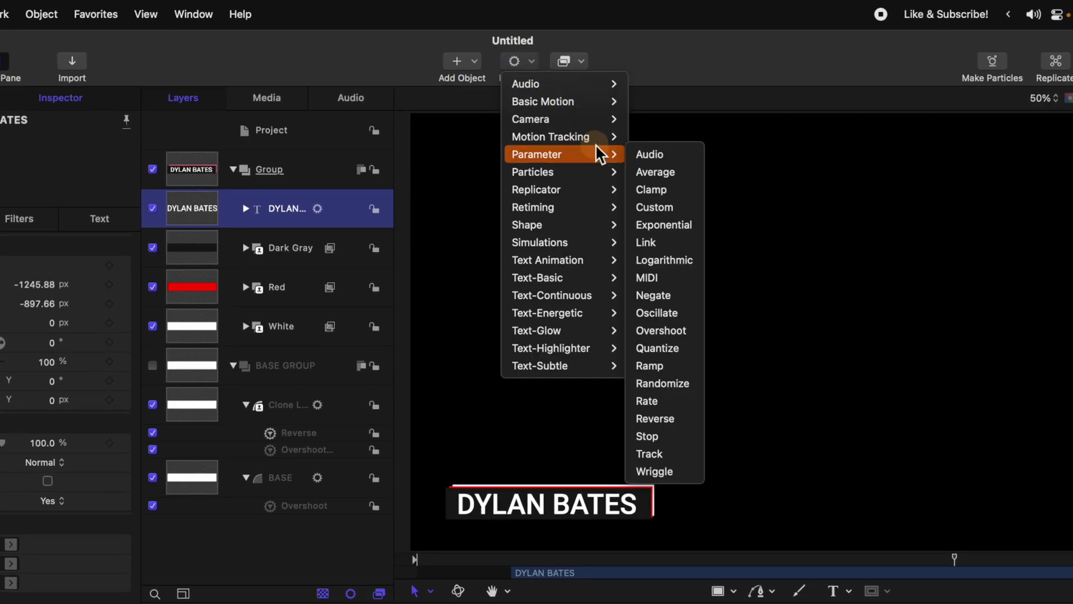
{"action": "mouse_move", "coordinate": [573, 279]}
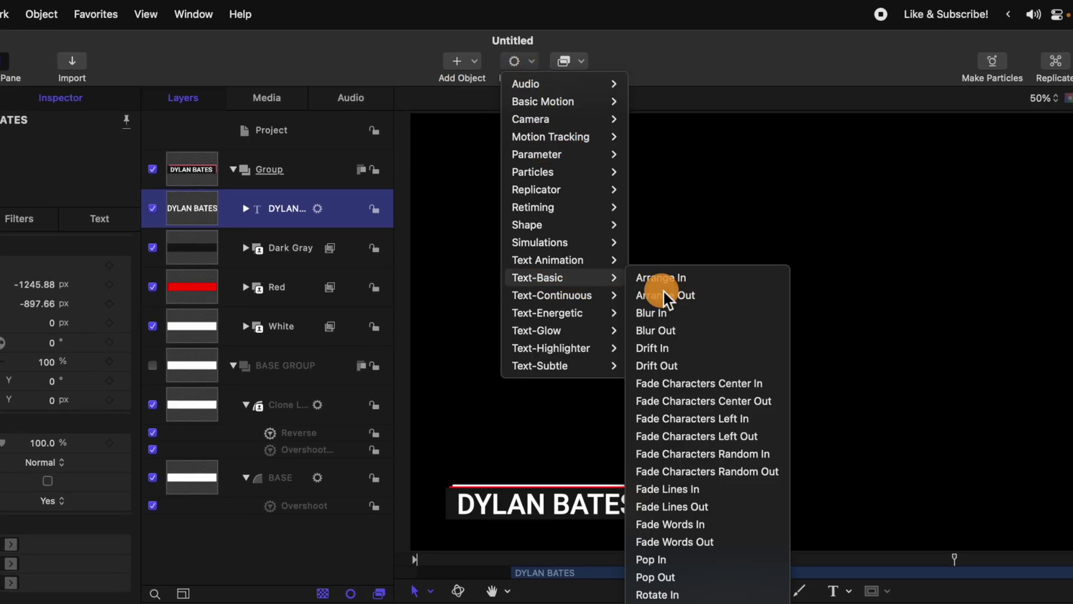
{"action": "left_click", "coordinate": [662, 294]}
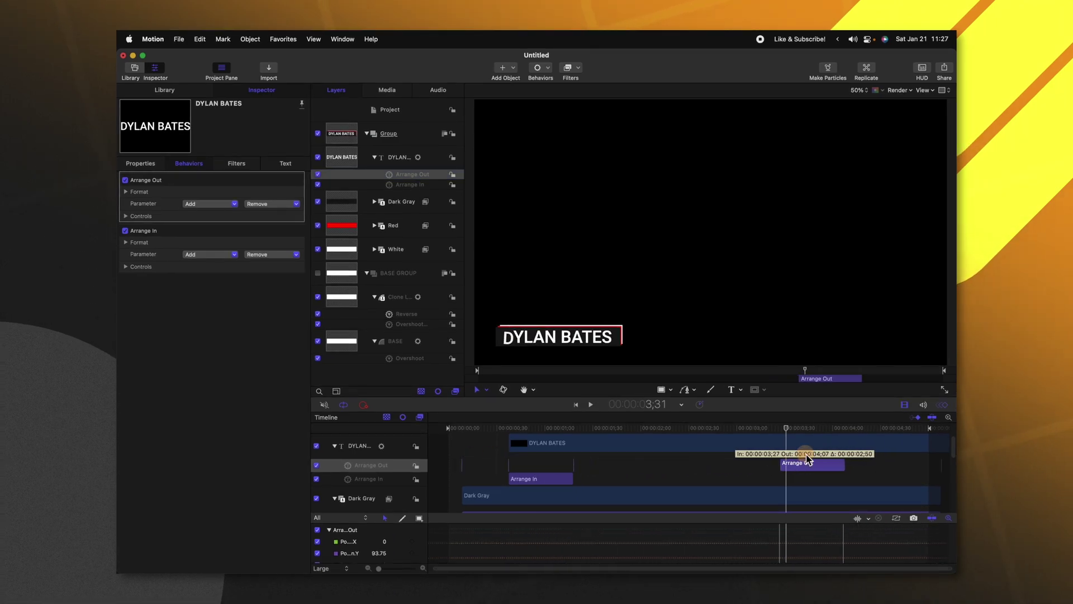
{"action": "left_click_drag", "start_coordinate": [807, 459], "coordinate": [839, 433]}
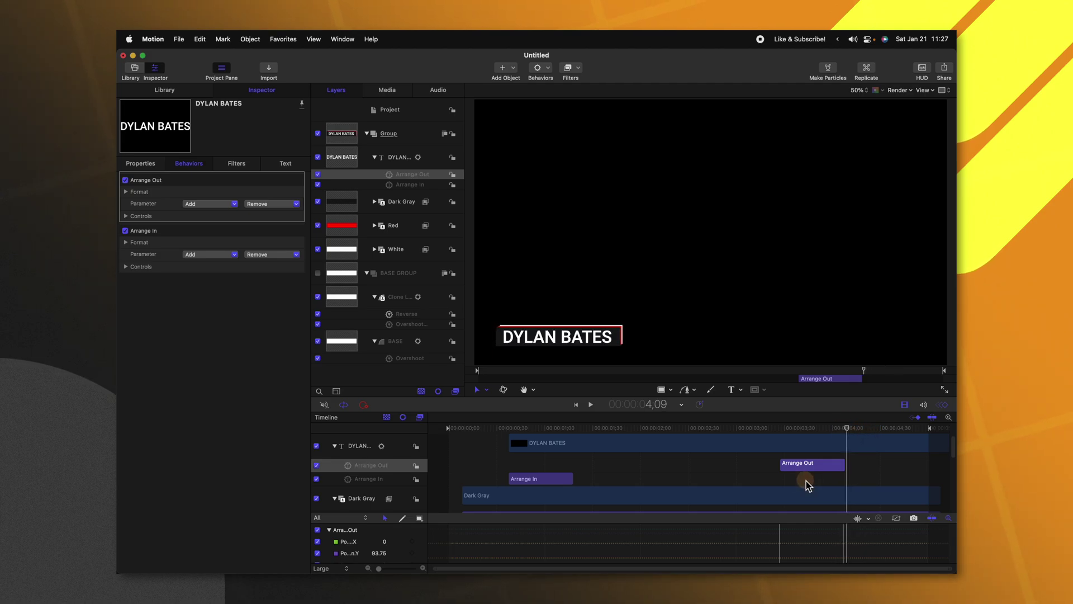
{"action": "left_click_drag", "start_coordinate": [847, 427], "coordinate": [895, 428]}
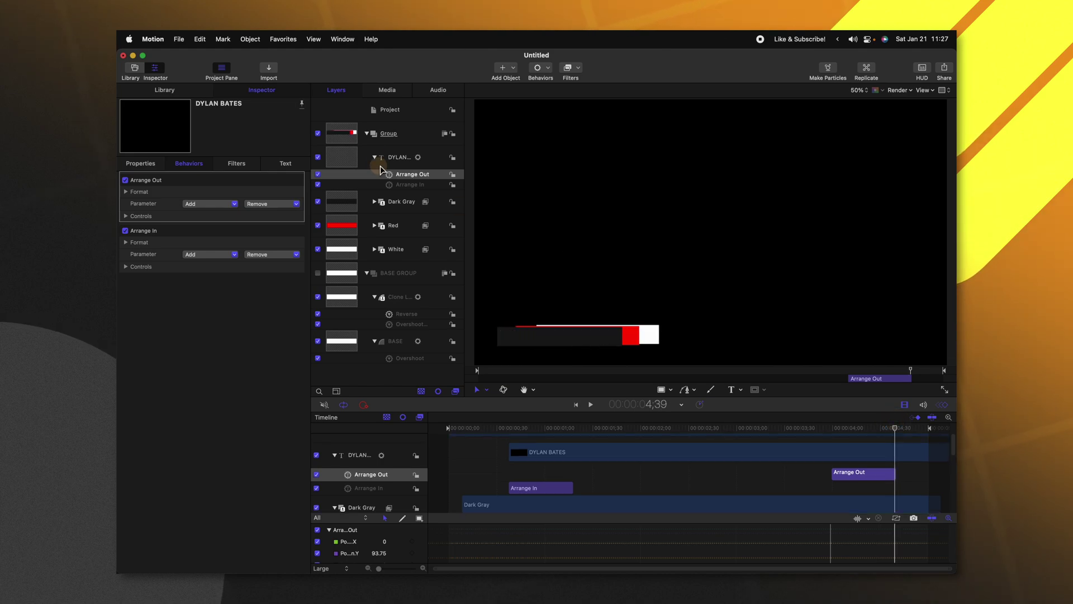
{"action": "left_click", "coordinate": [397, 157]}
{"action": "key", "text": "o"}
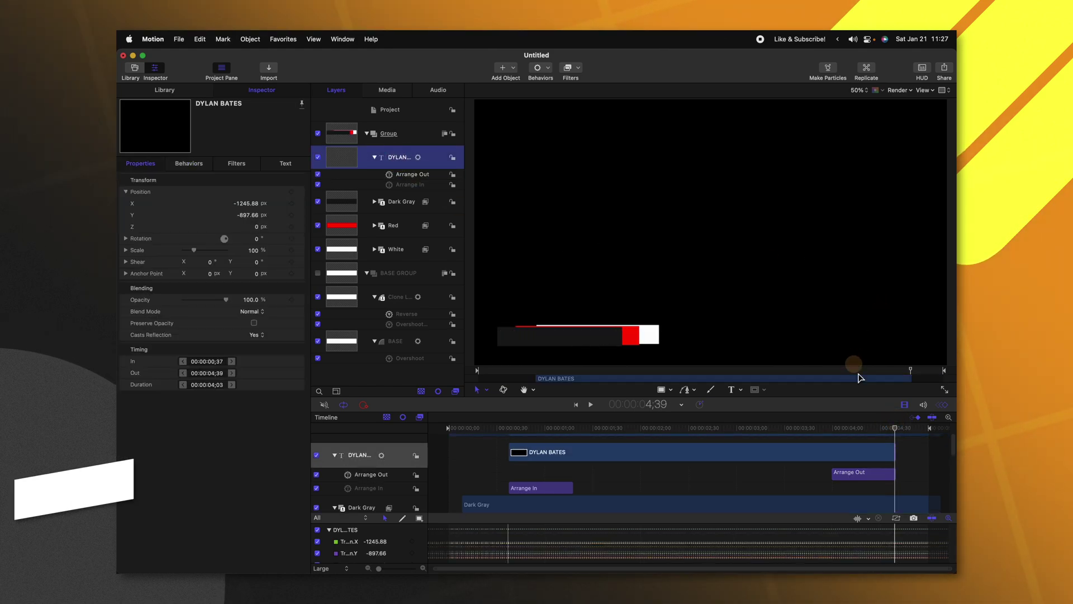
{"action": "key", "text": "shift+space"}
{"action": "left_click_drag", "start_coordinate": [886, 430], "coordinate": [440, 427]}
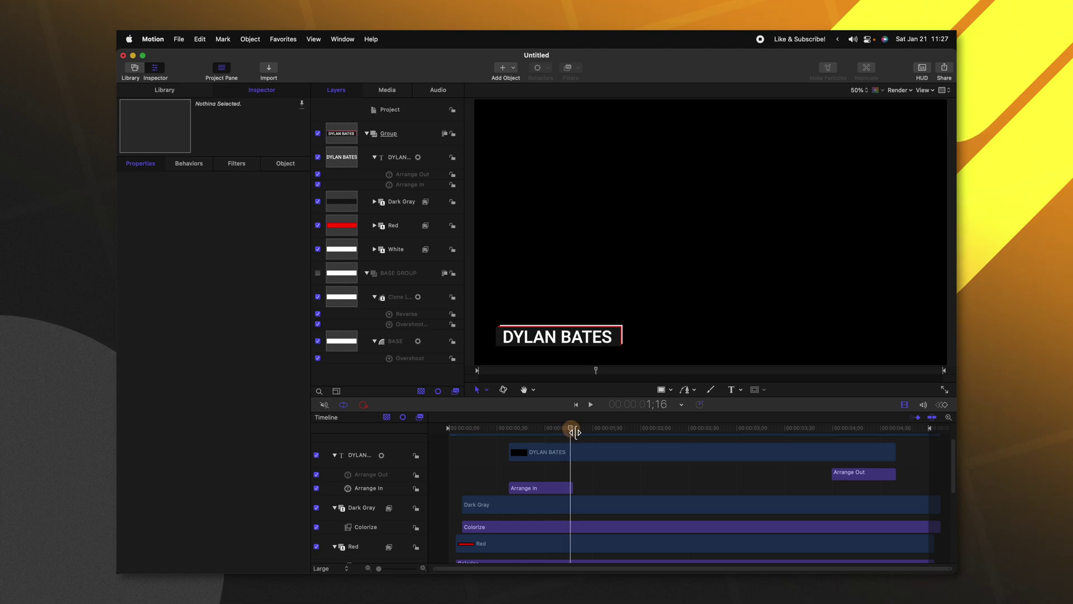
Step: Add a marker at 1;09 and make the 4;00 marker a Build Out - Optional marker
{"action": "left_click", "coordinate": [559, 430]}
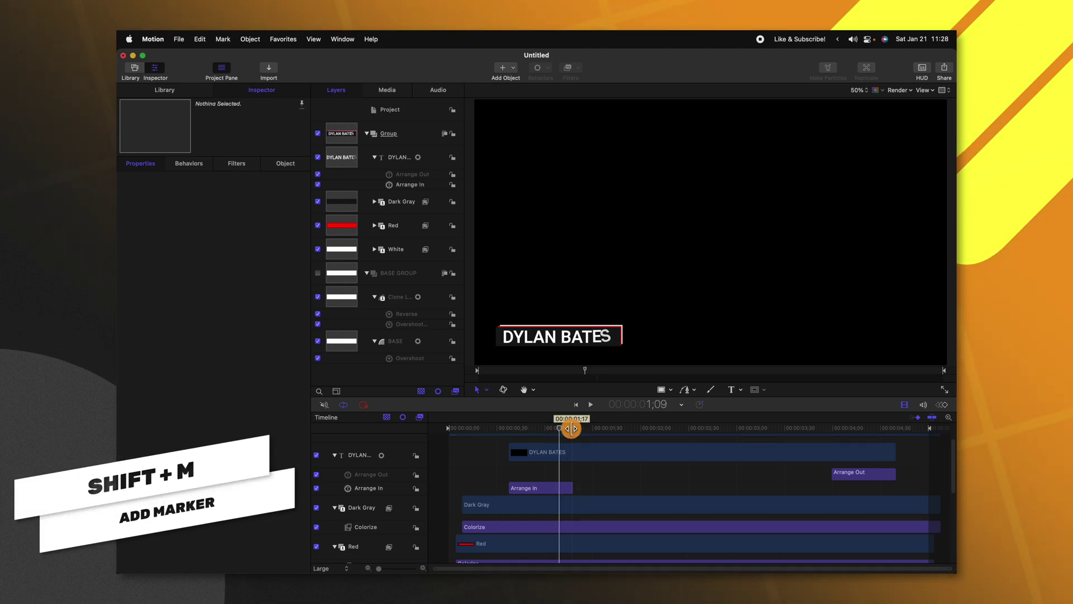
{"action": "key", "text": "shift+m"}
{"action": "left_click", "coordinate": [504, 258]}
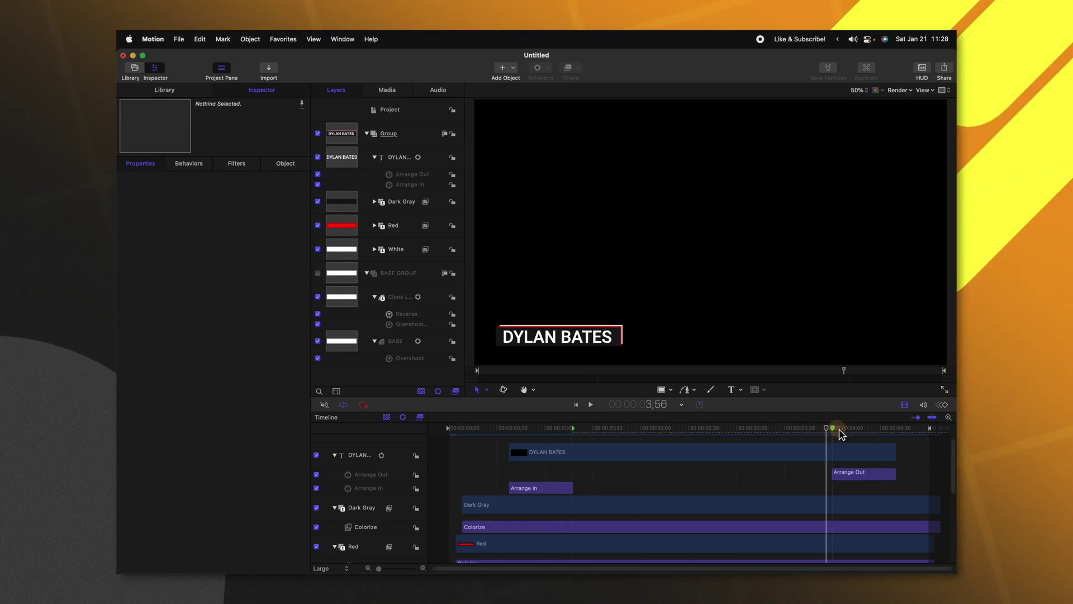
{"action": "double_click", "coordinate": [828, 429]}
{"action": "left_click", "coordinate": [535, 260]}
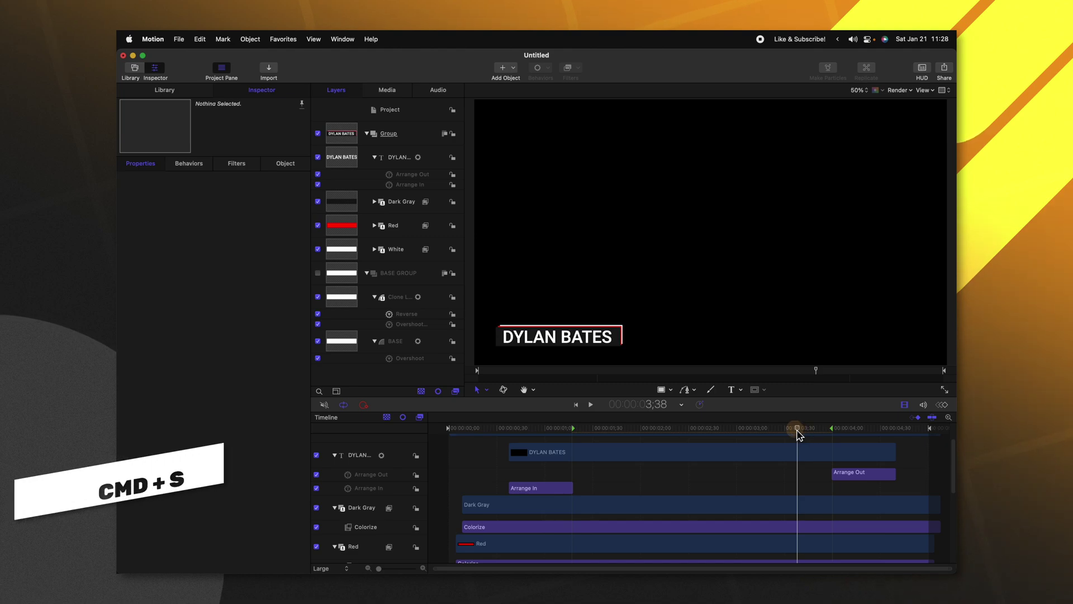
Step: Publish the project as the FCB Lower Third title under the Tutorials category
{"action": "key", "text": "super+s"}
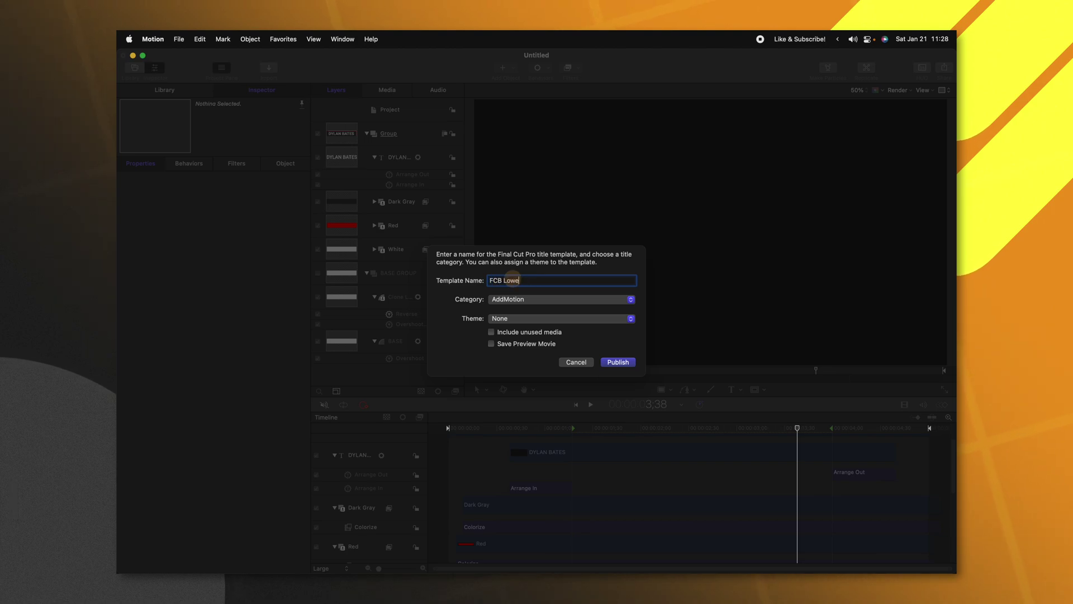
{"action": "left_click", "coordinate": [514, 300]}
{"action": "scroll", "coordinate": [515, 300], "scroll_direction": "down", "scroll_amount": 3}
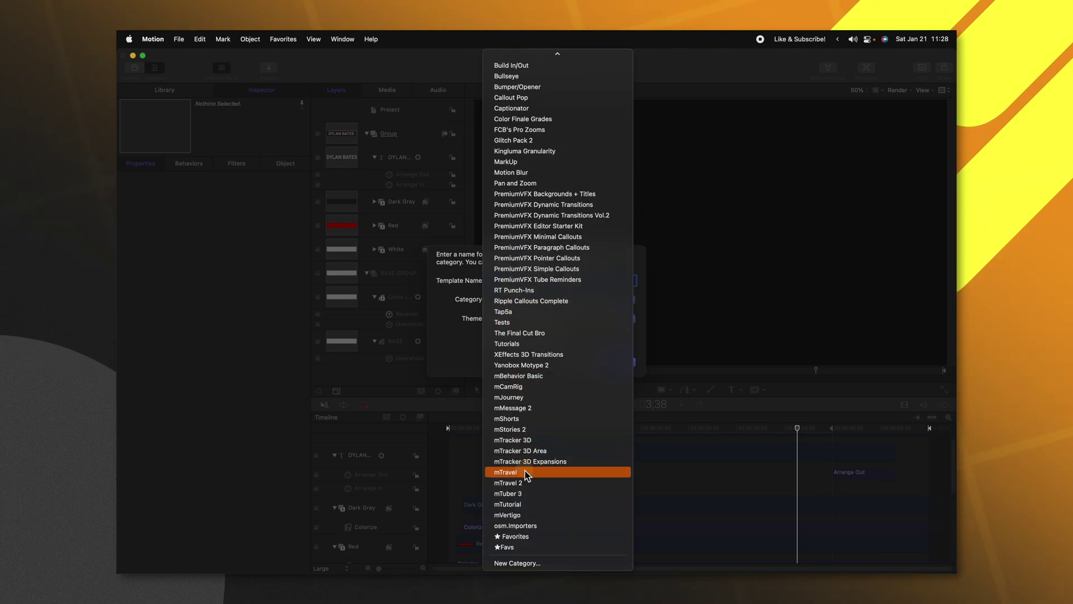
{"action": "left_click", "coordinate": [528, 344]}
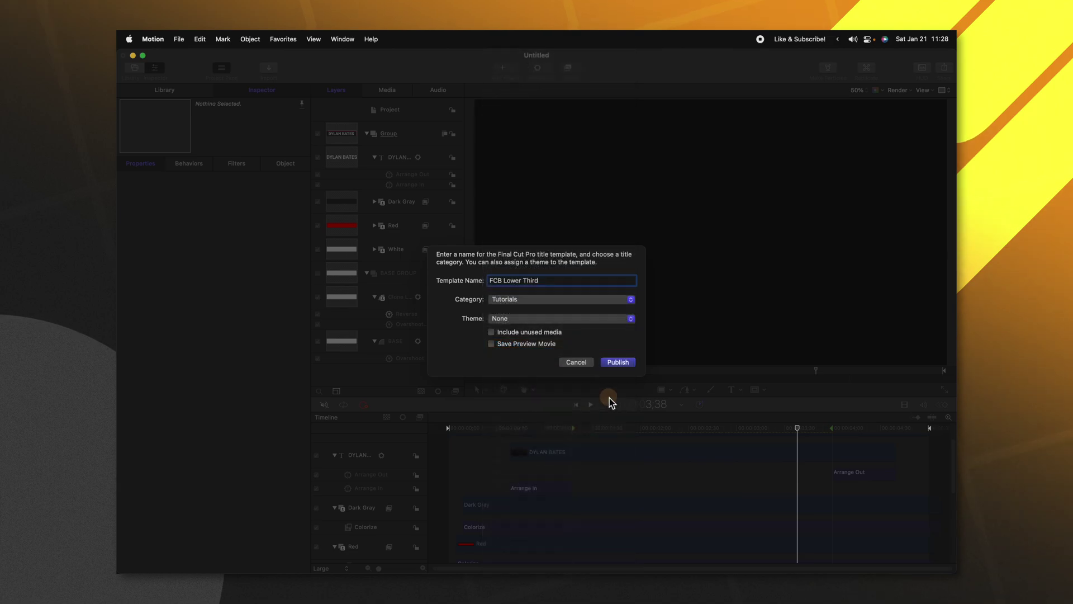
{"action": "left_click", "coordinate": [618, 362]}
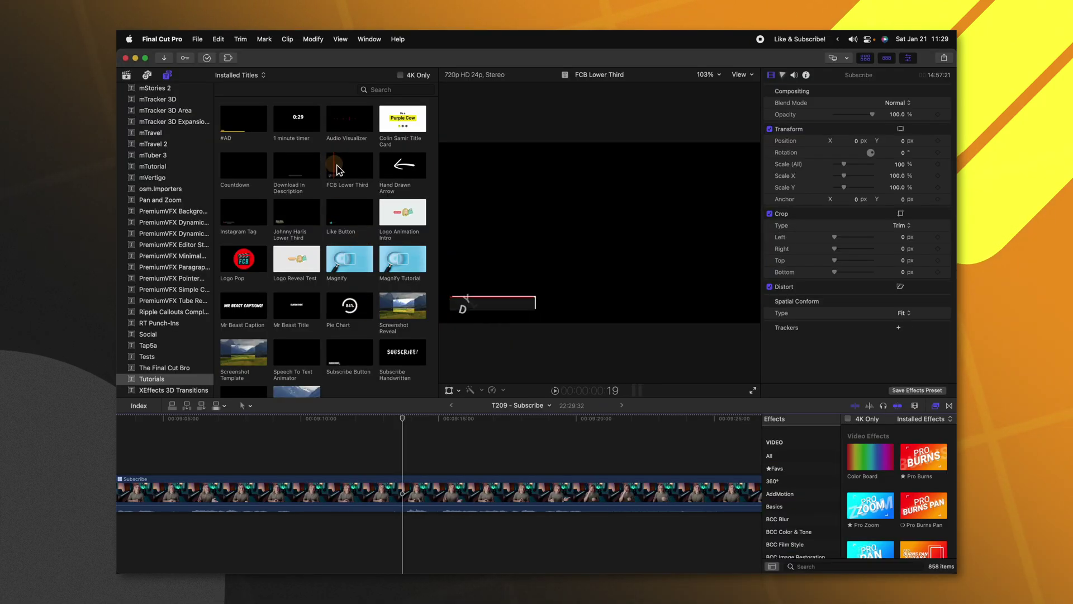
Step: Drop the FCB Lower Third title above the video clip and play to preview it
{"action": "left_click_drag", "start_coordinate": [337, 168], "coordinate": [397, 466]}
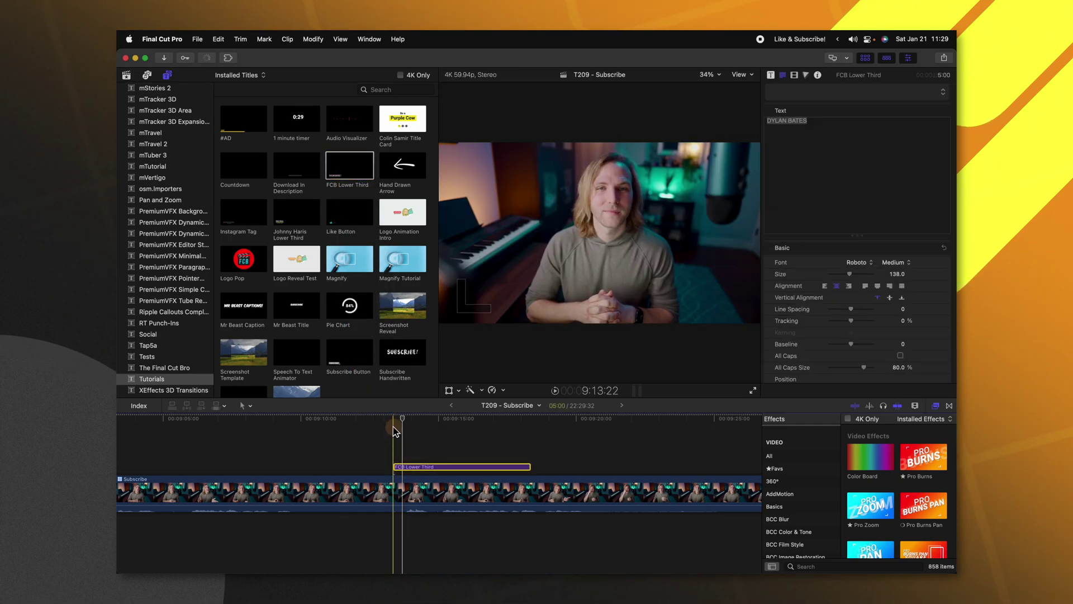
{"action": "key", "text": "space"}
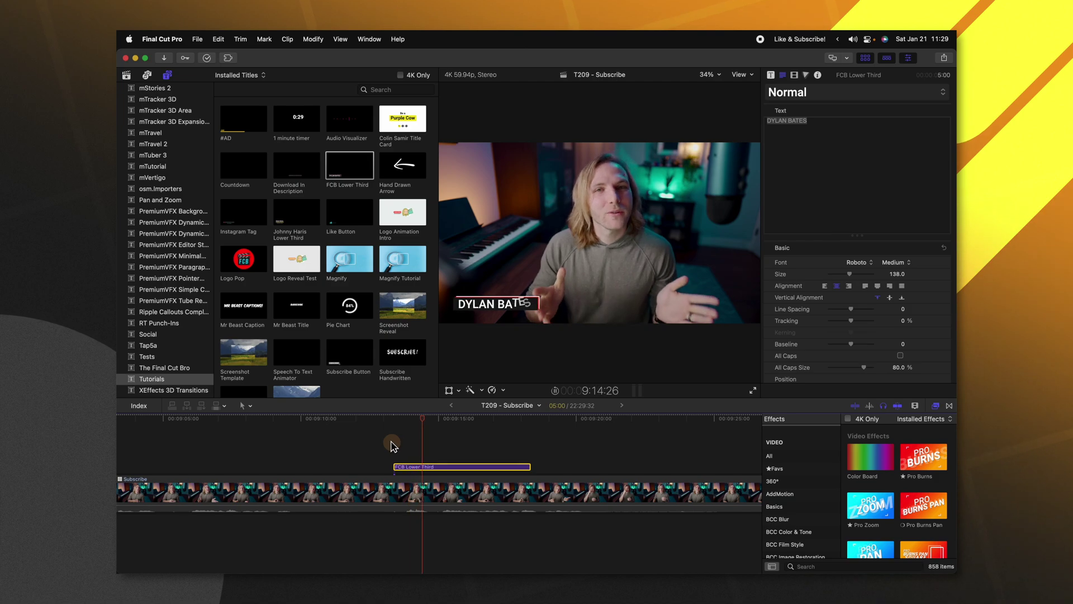